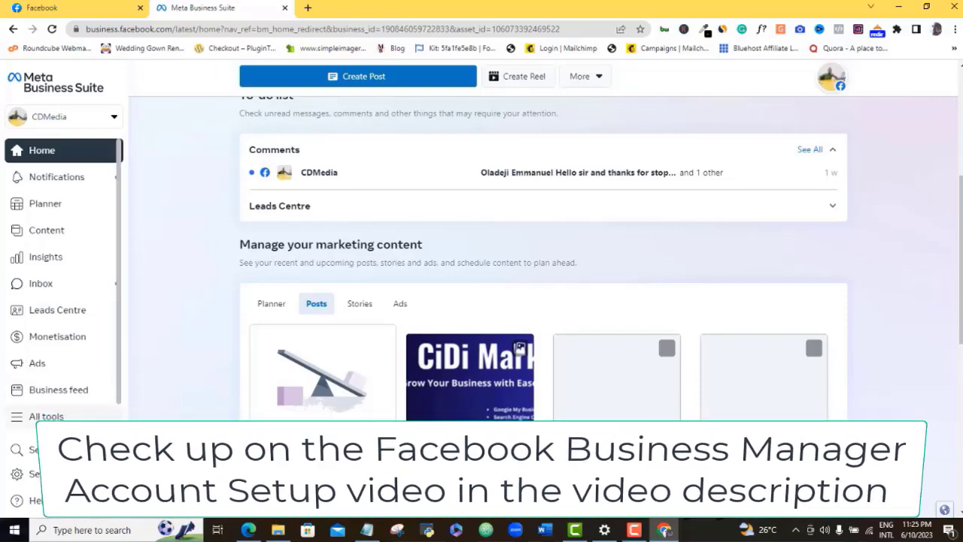
Step: Open Ads Manager from the full list of business tools
click(37, 418)
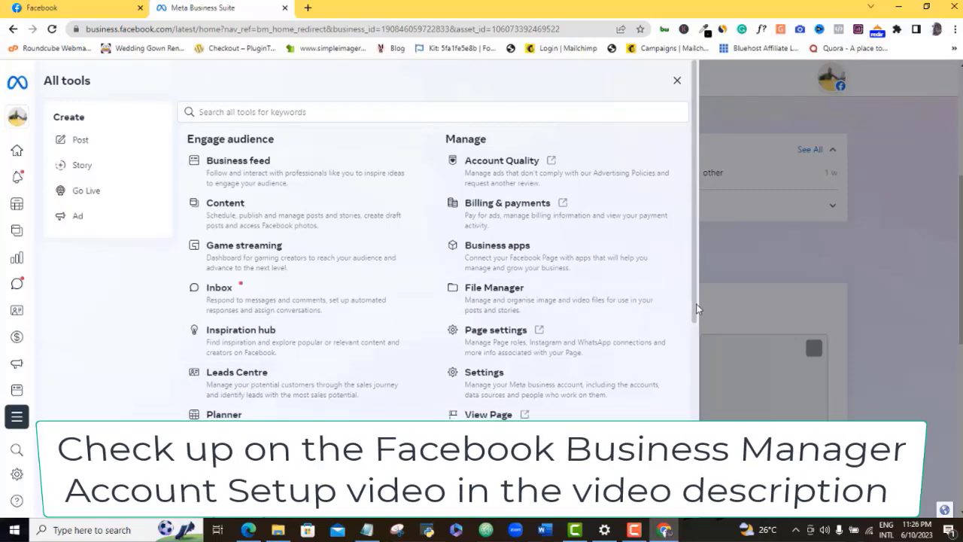
scroll(694, 344, down, 2)
drag(695, 369, 686, 389)
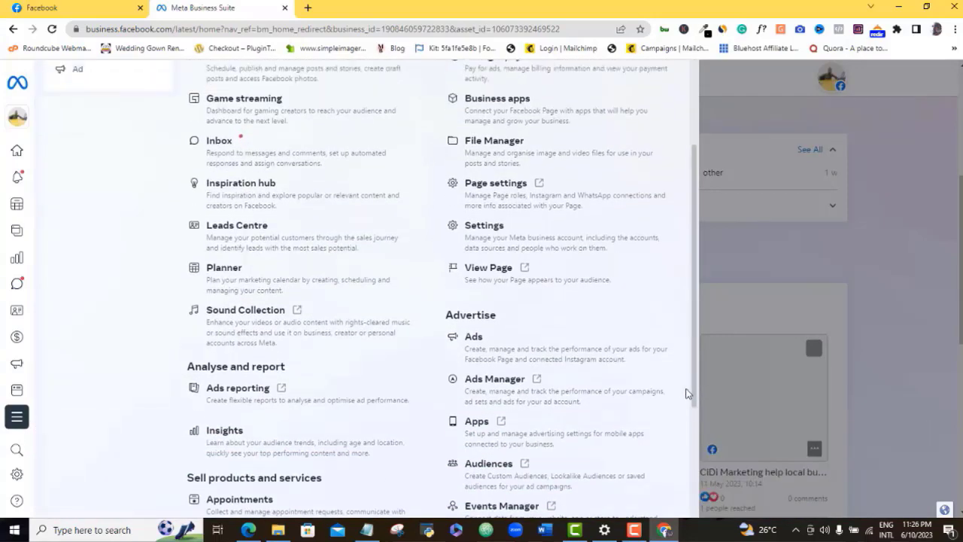
click(508, 395)
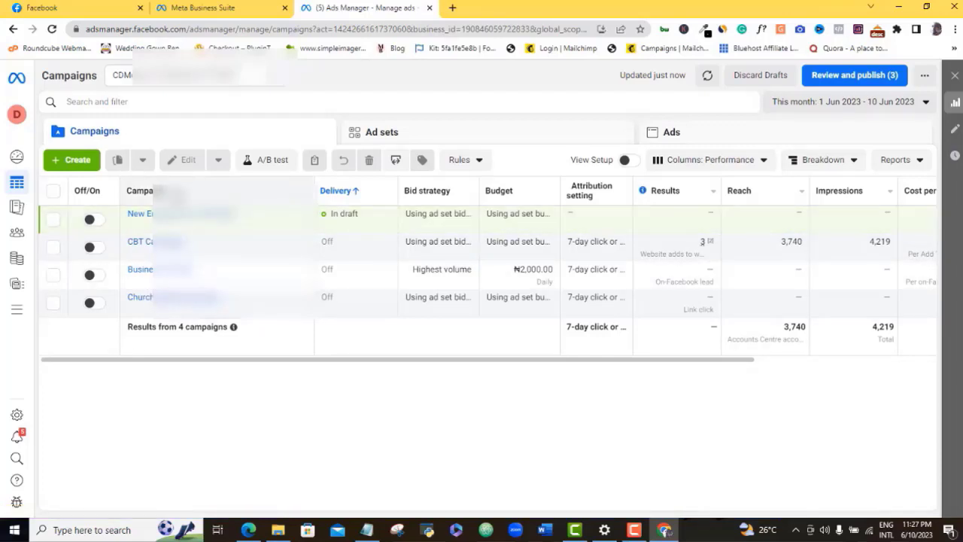
click(89, 247)
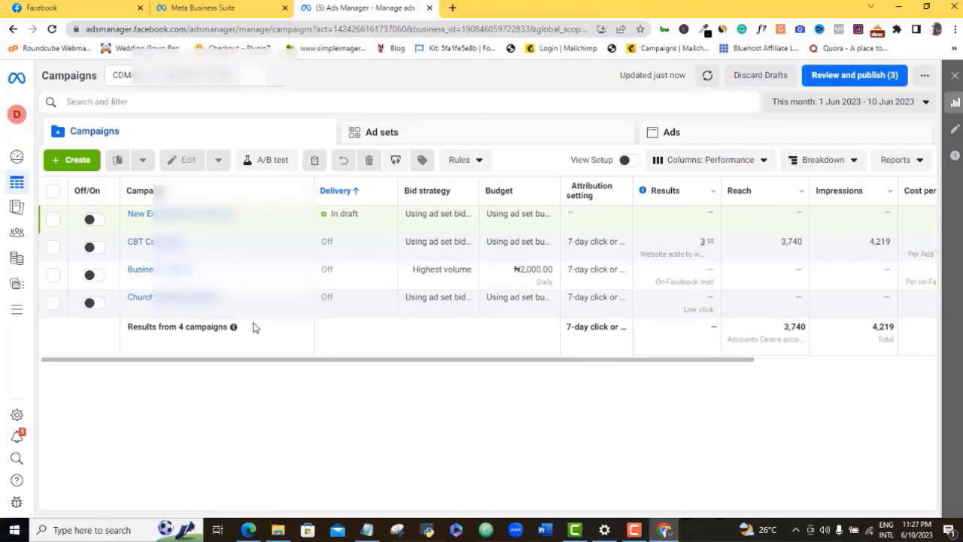
Step: Create a new campaign with the Awareness objective
click(73, 161)
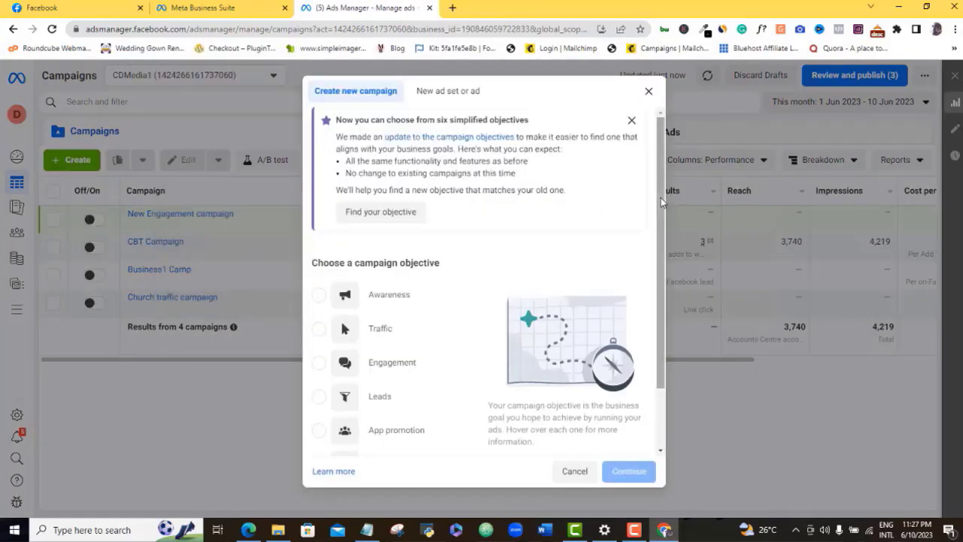
mouse_move(661, 197)
mouse_down()
mouse_move(665, 220)
mouse_move(662, 191)
mouse_up()
drag(659, 229, 660, 258)
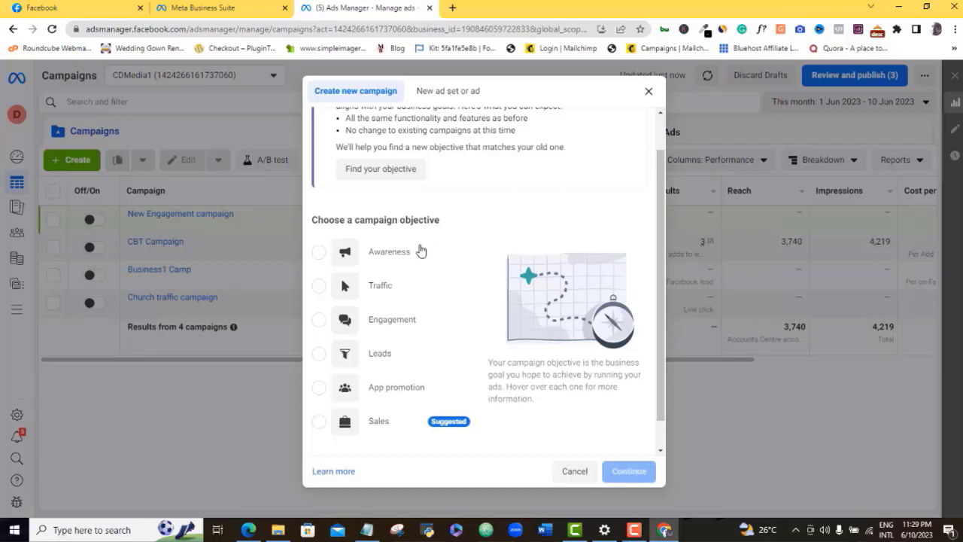
mouse_move(397, 256)
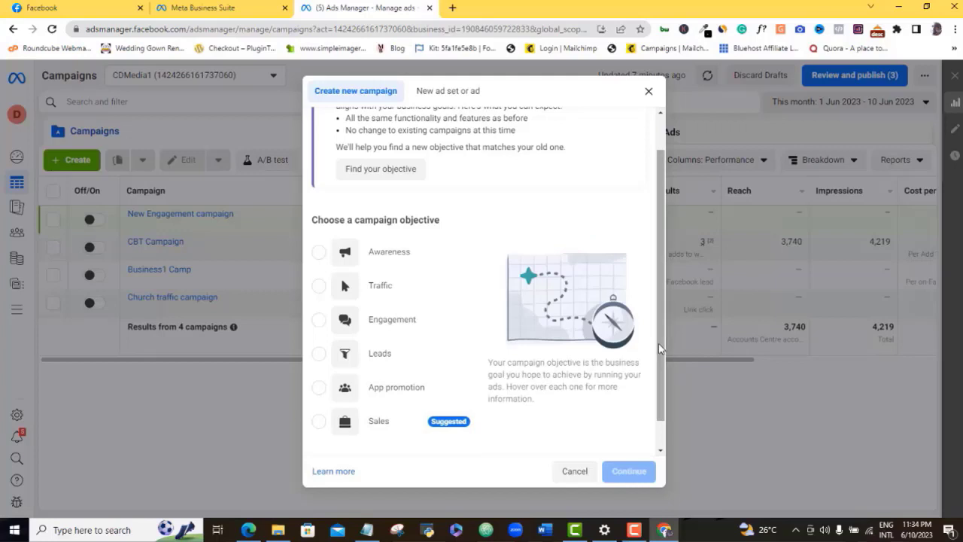
scroll(658, 343, down, 1)
scroll(656, 333, up, 2)
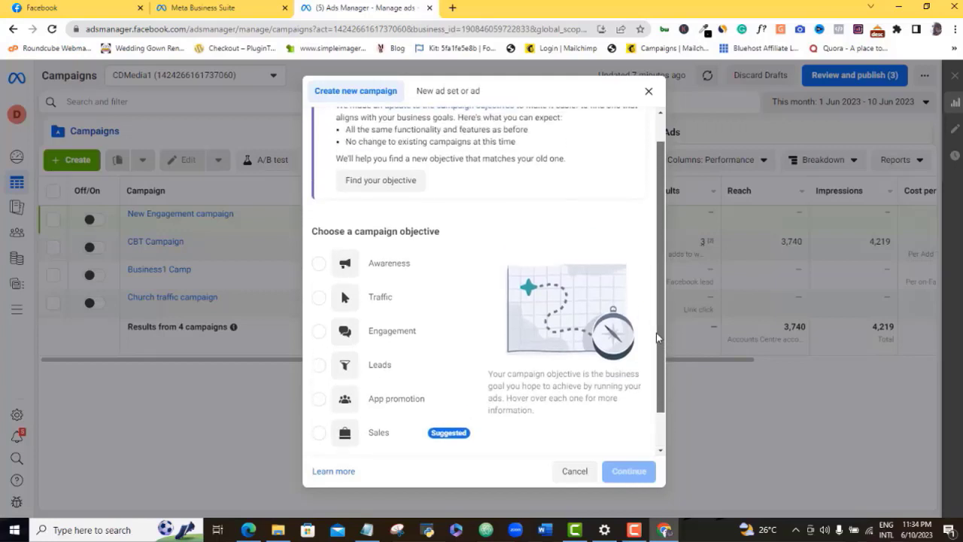
scroll(660, 352, down, 2)
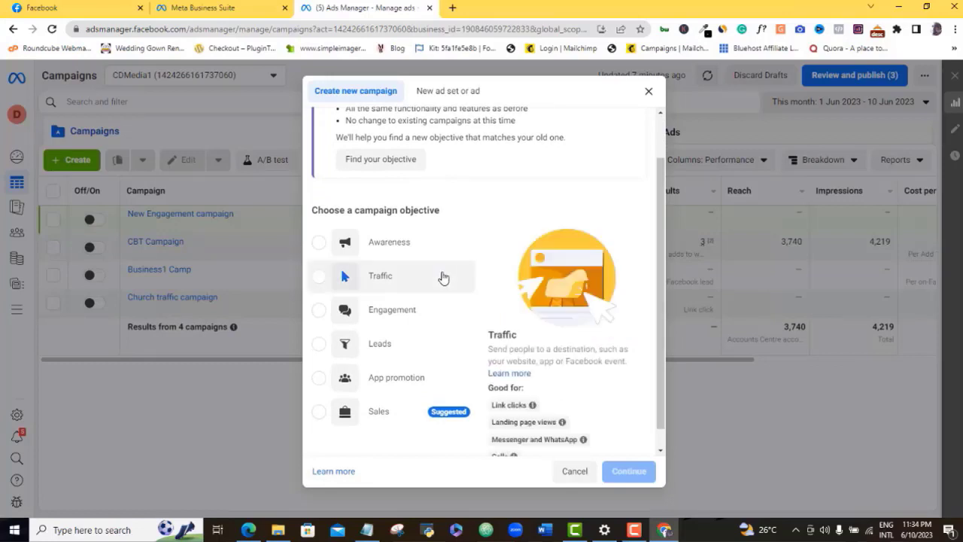
click(331, 249)
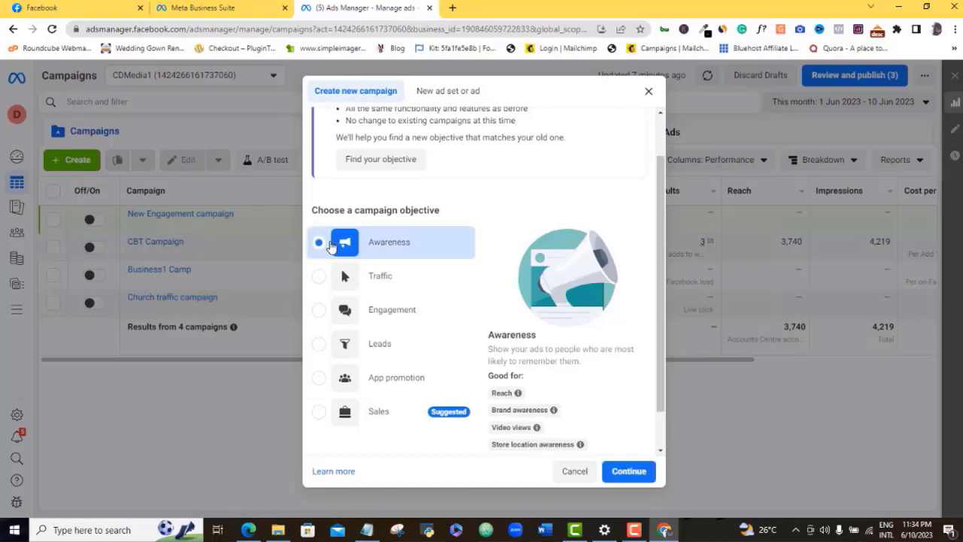
click(629, 472)
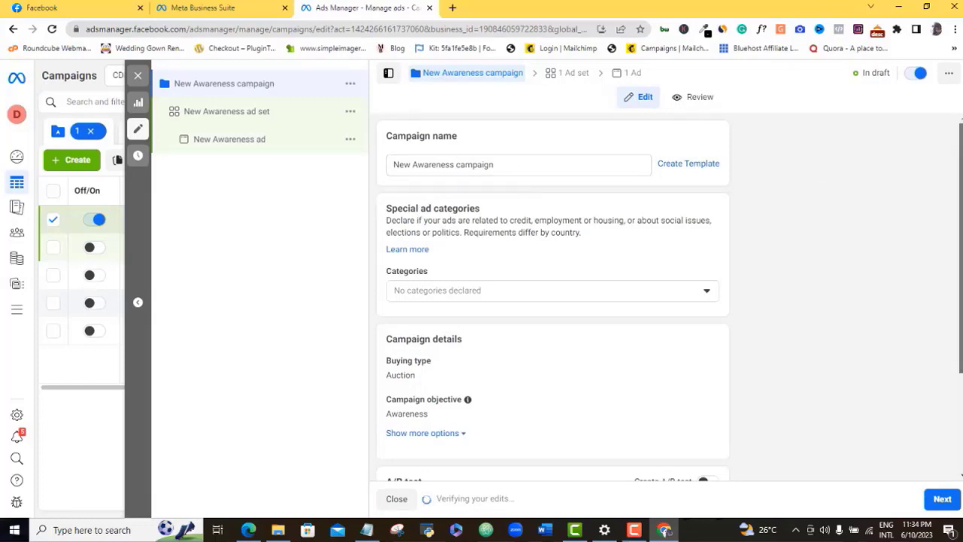
Step: Review the new Awareness campaign's settings, keep the defaults and proceed to its ad set
drag(961, 226, 961, 325)
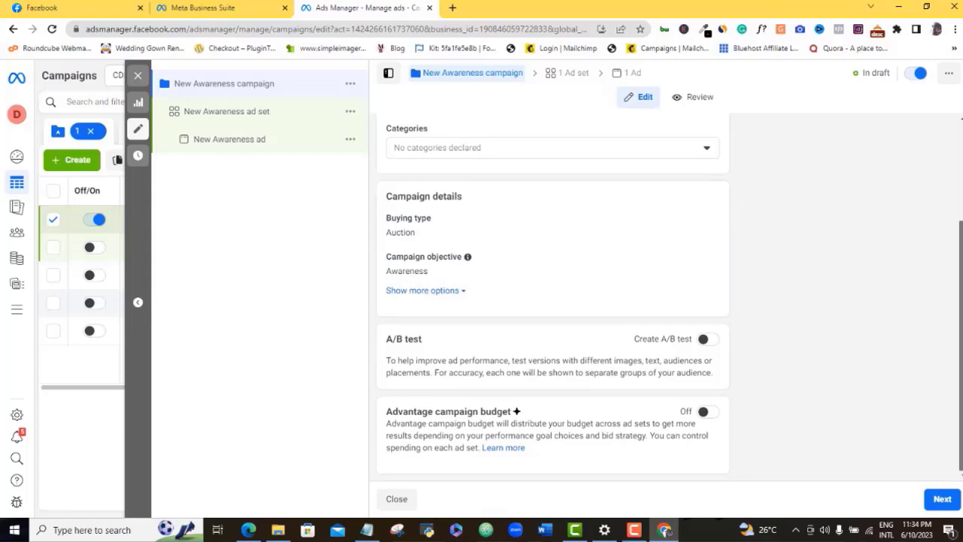
scroll(952, 166, up, 2)
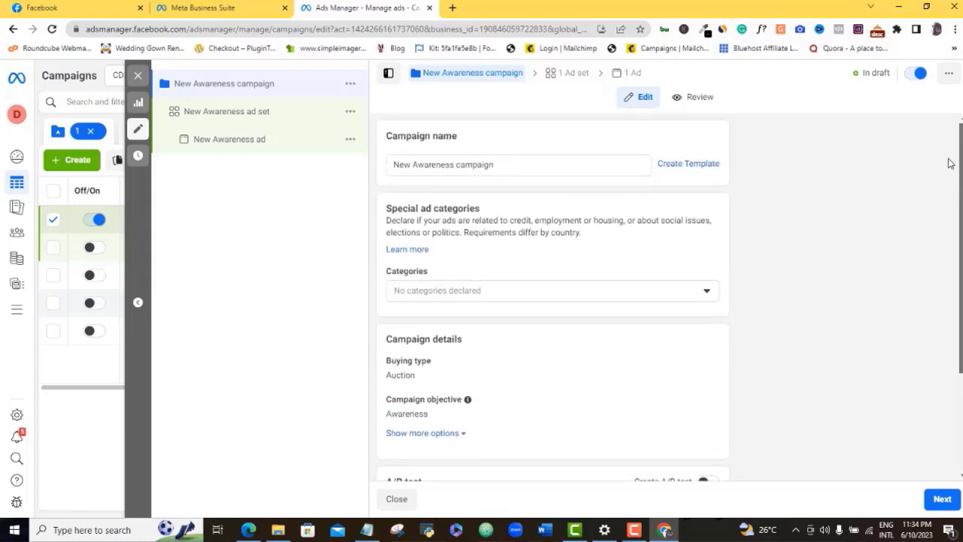
scroll(954, 215, down, 2)
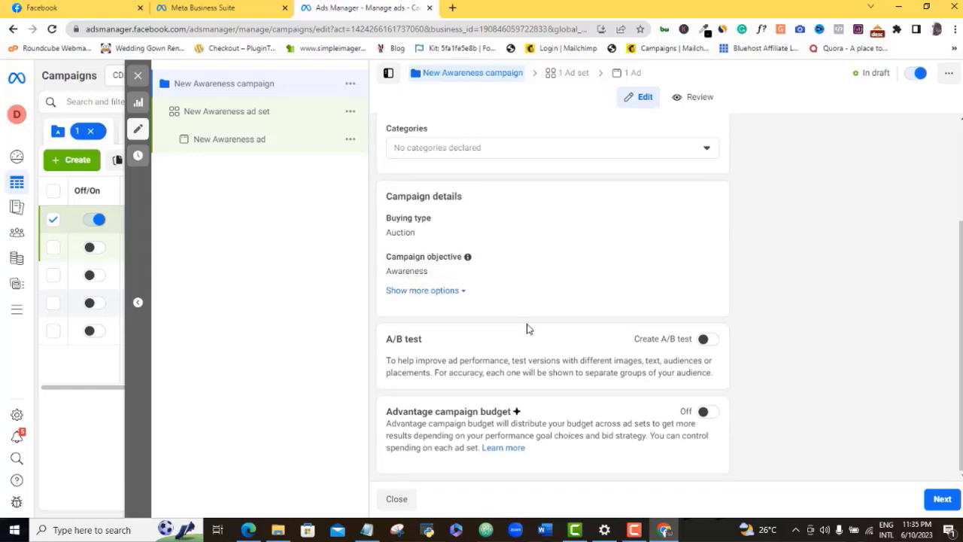
click(940, 500)
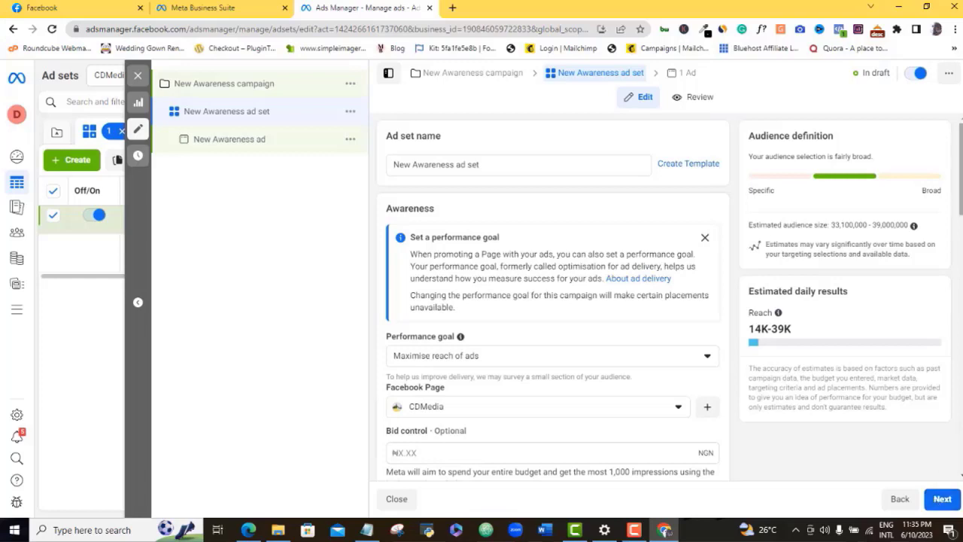
Step: Examine the ad set's settings, from performance goal, budget and schedule through audience to placements
scroll(553, 301, down, 3)
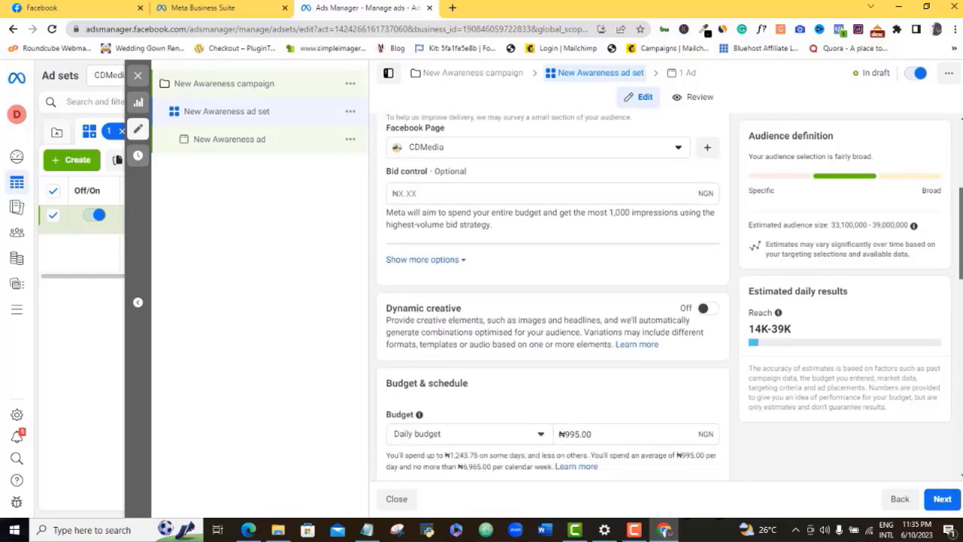
drag(960, 195, 954, 243)
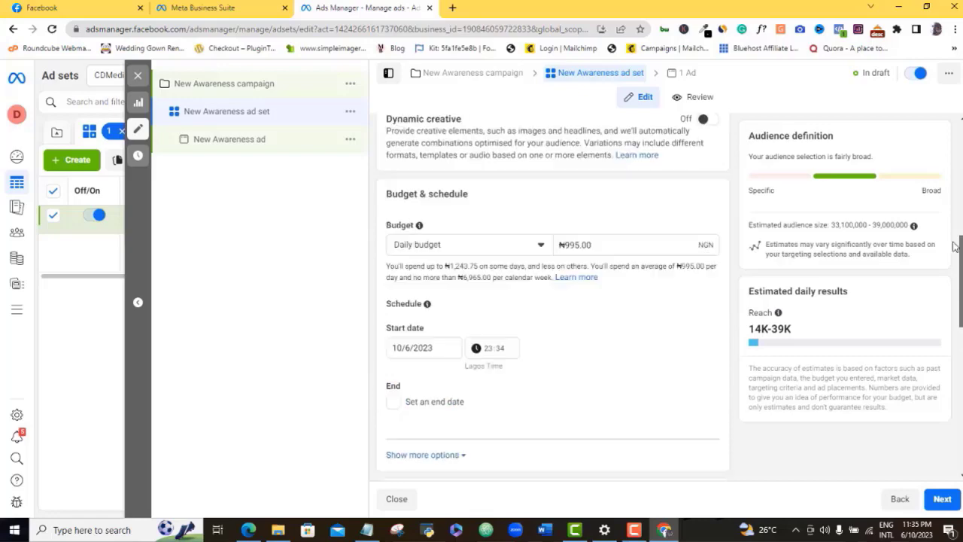
scroll(948, 226, up, 4)
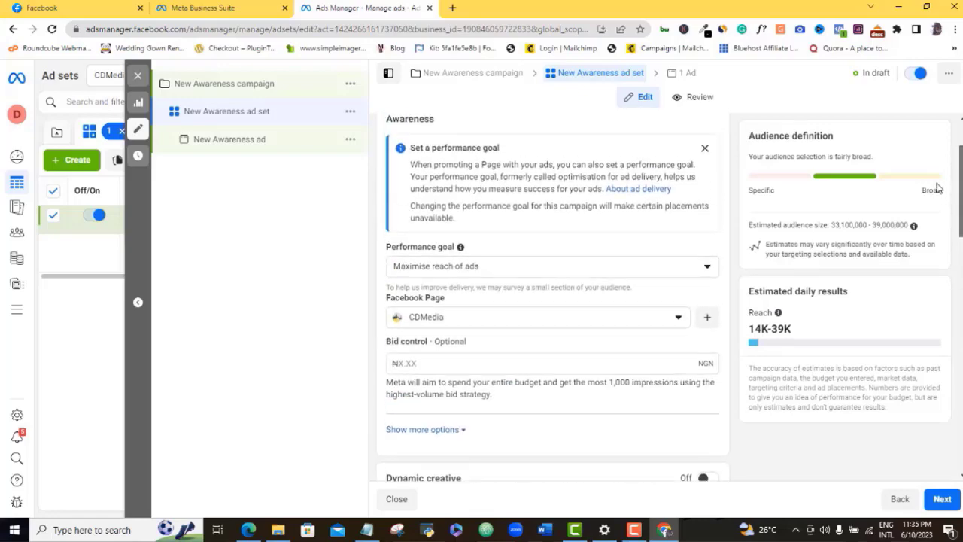
scroll(939, 188, down, 2)
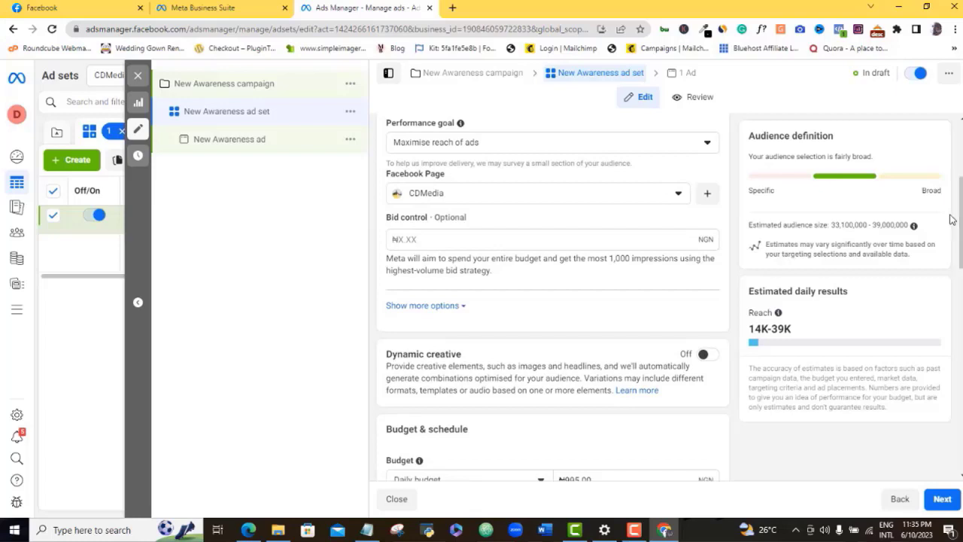
scroll(960, 226, down, 2)
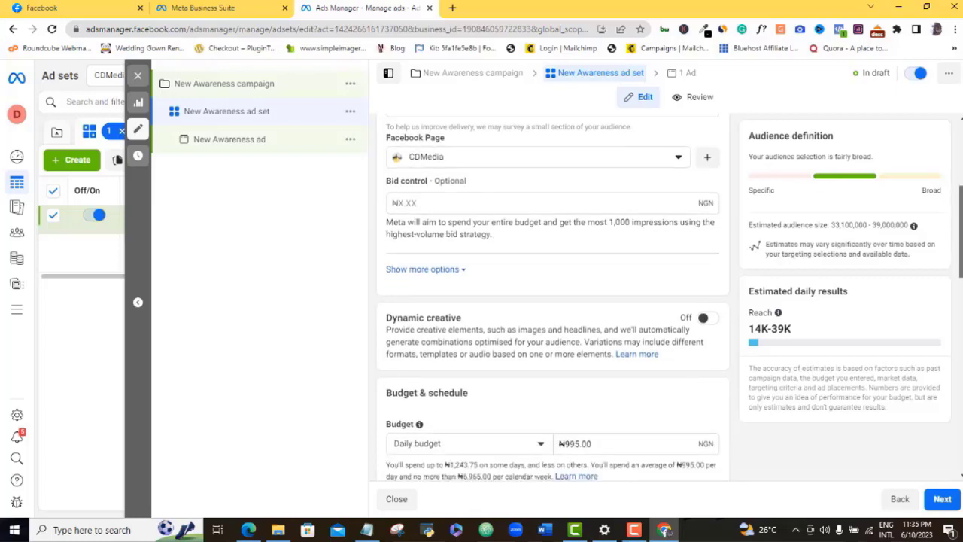
scroll(960, 226, down, 3)
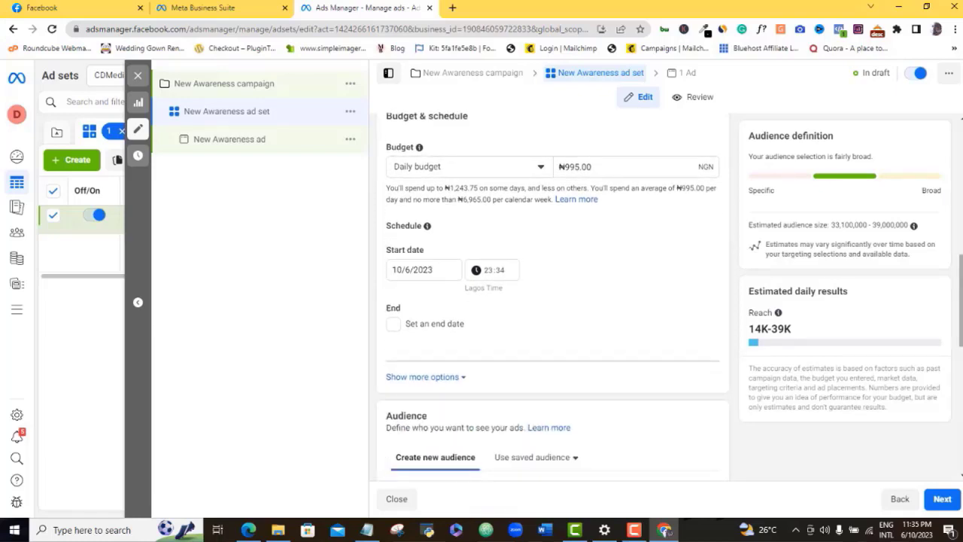
scroll(553, 301, down, 3)
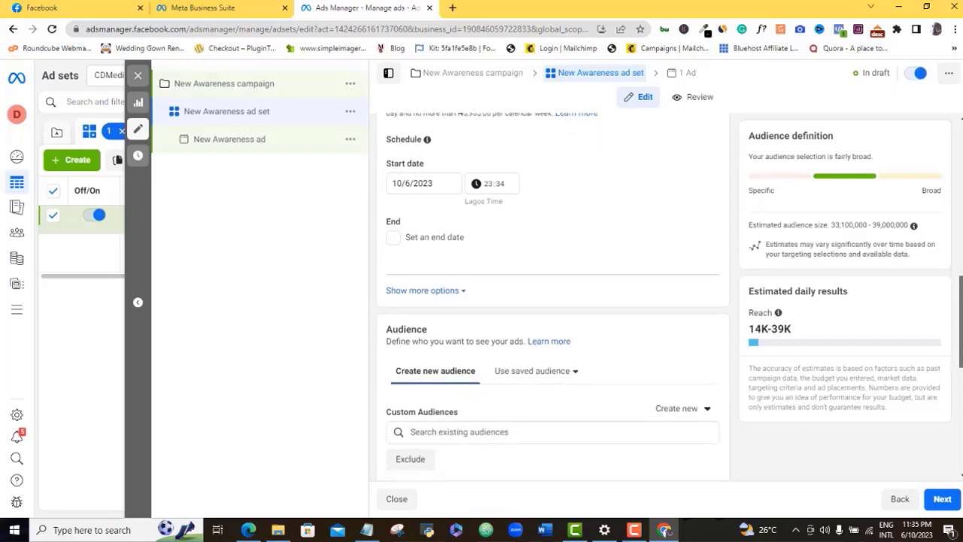
scroll(700, 211, down, 2)
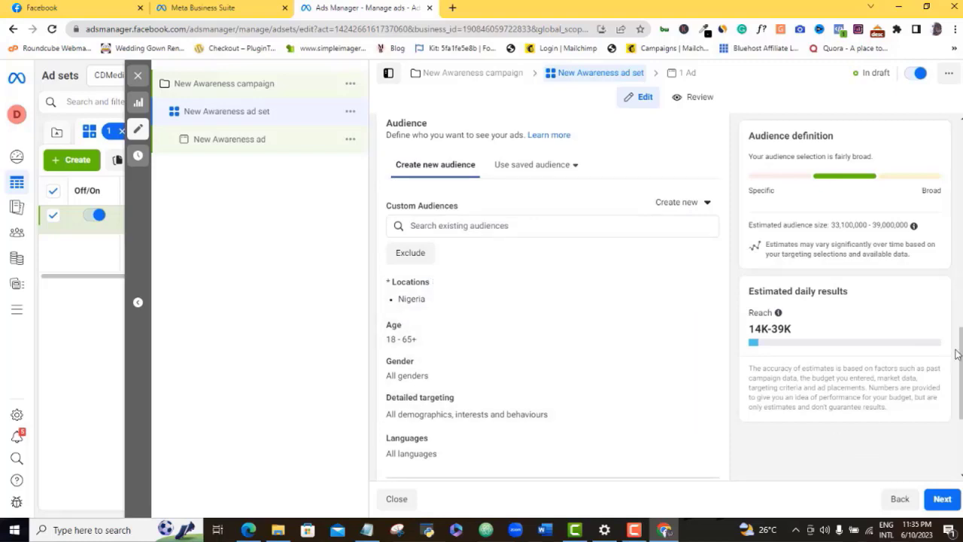
scroll(434, 256, down, 2)
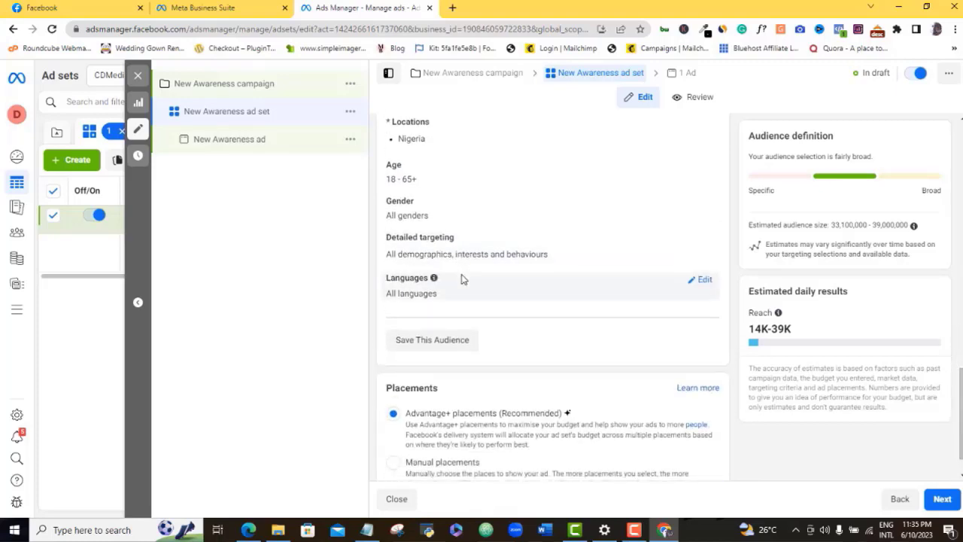
drag(961, 407, 961, 161)
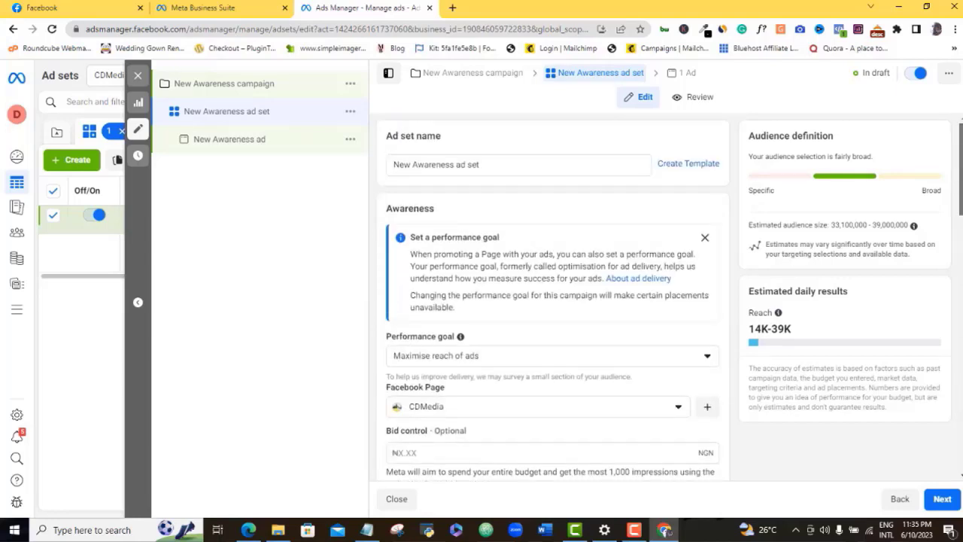
Step: Look at the Facebook Page choices for the ad set without changing the selected page
scroll(553, 294, down, 1)
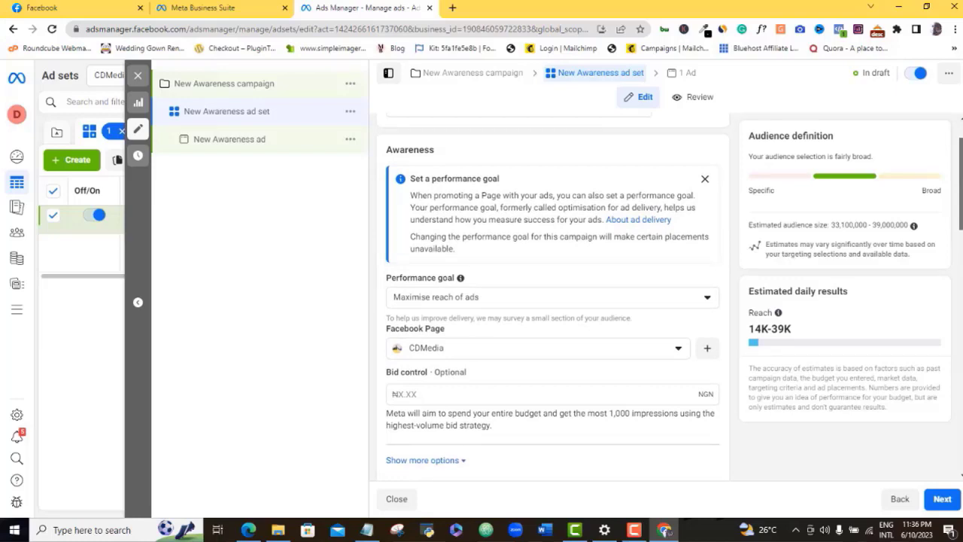
scroll(672, 209, down, 2)
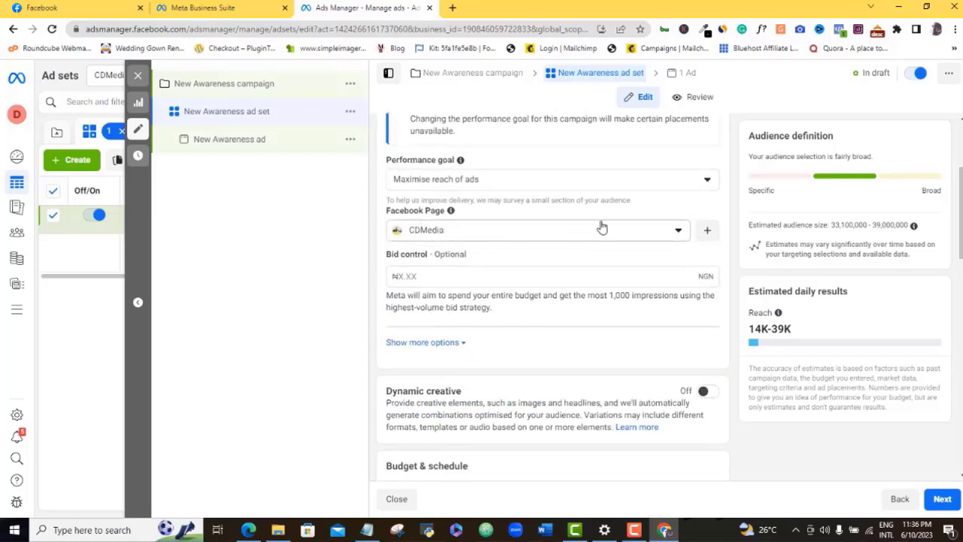
click(654, 234)
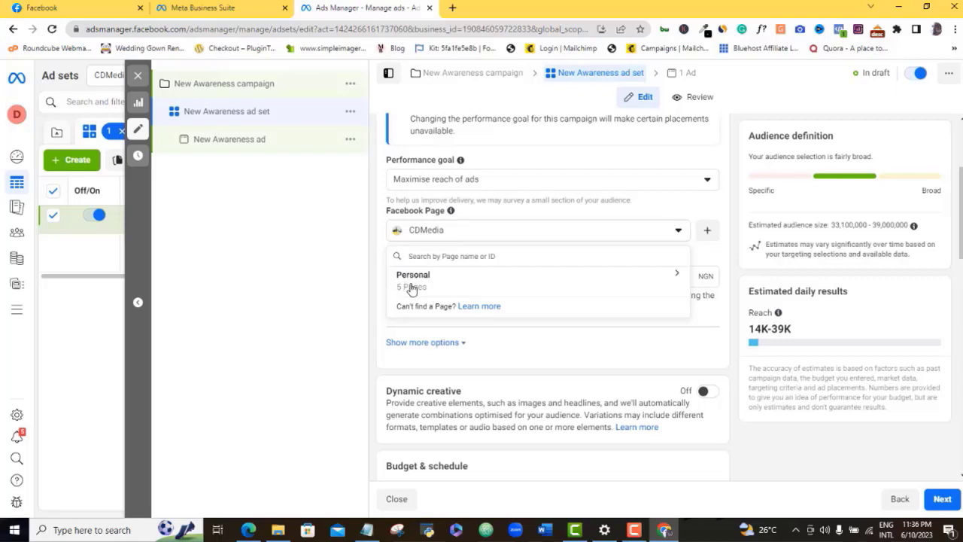
click(324, 262)
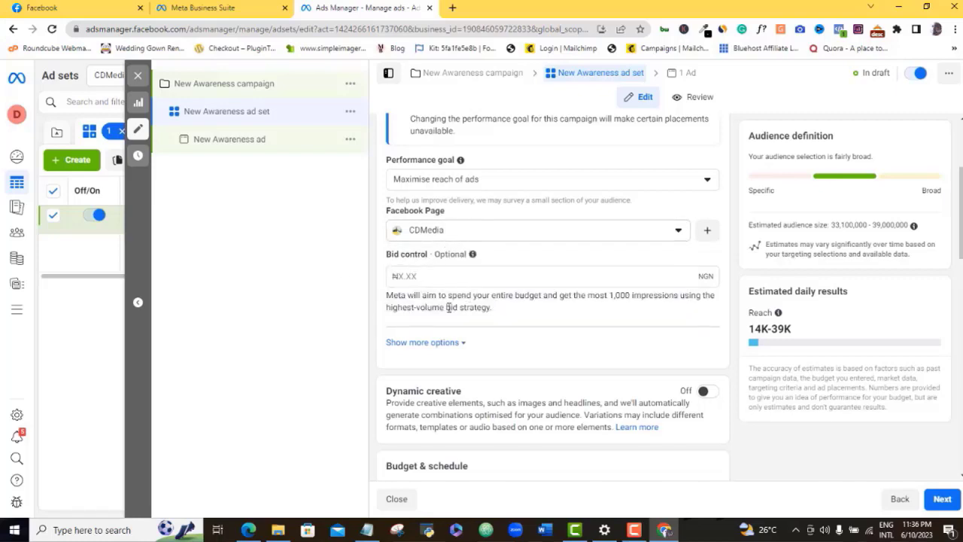
Step: Look at the budget type options in the ad set's budget and schedule section, keeping Daily budget
drag(961, 214, 961, 277)
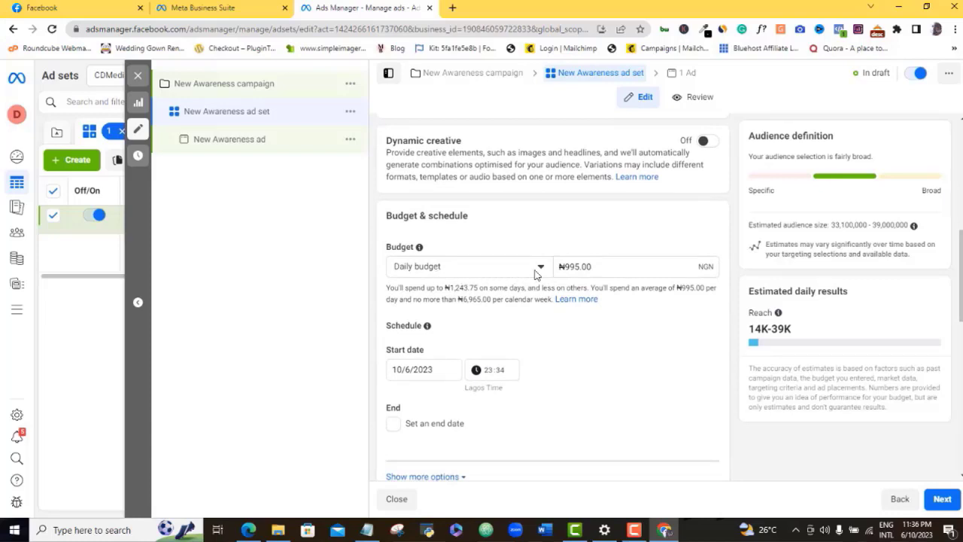
click(540, 266)
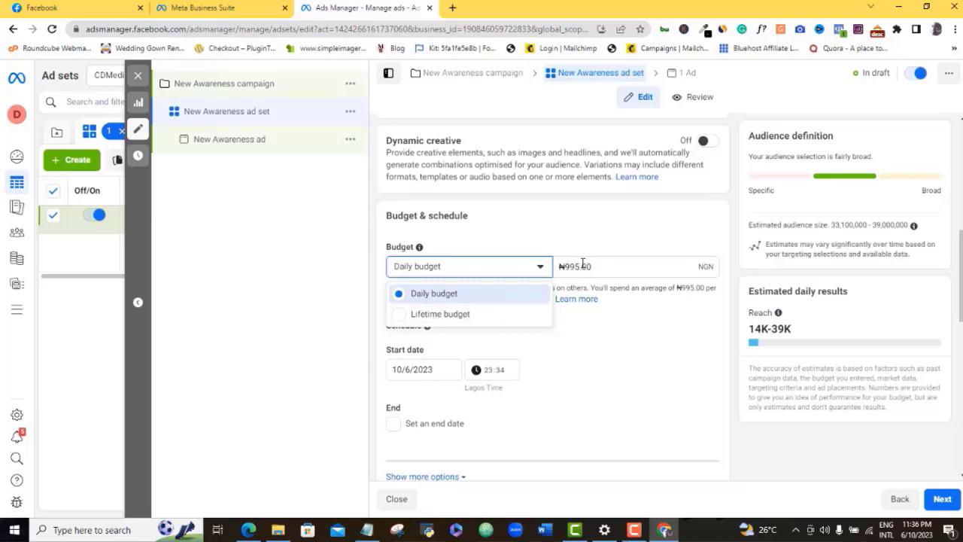
click(525, 244)
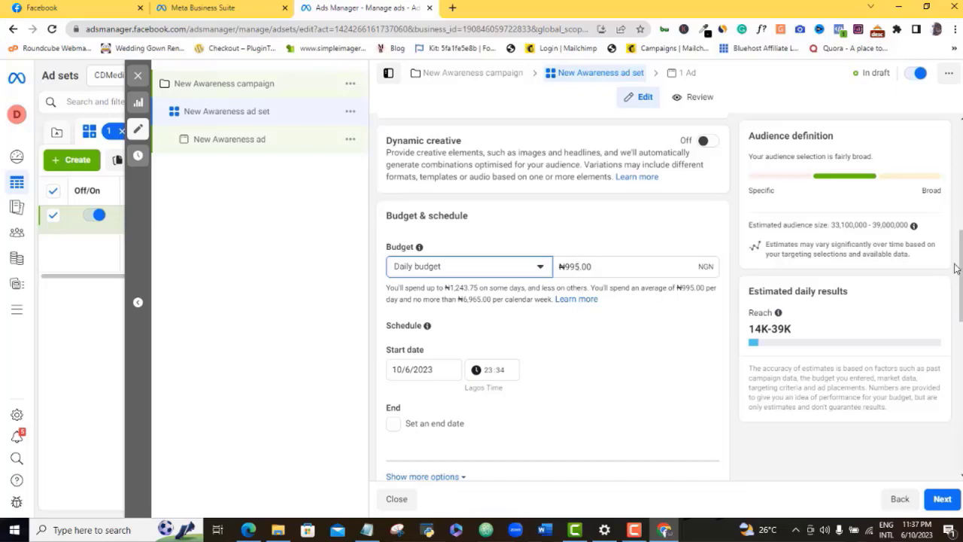
Step: Try out the end date option in the ad set's schedule, then leave it off
scroll(885, 307, down, 2)
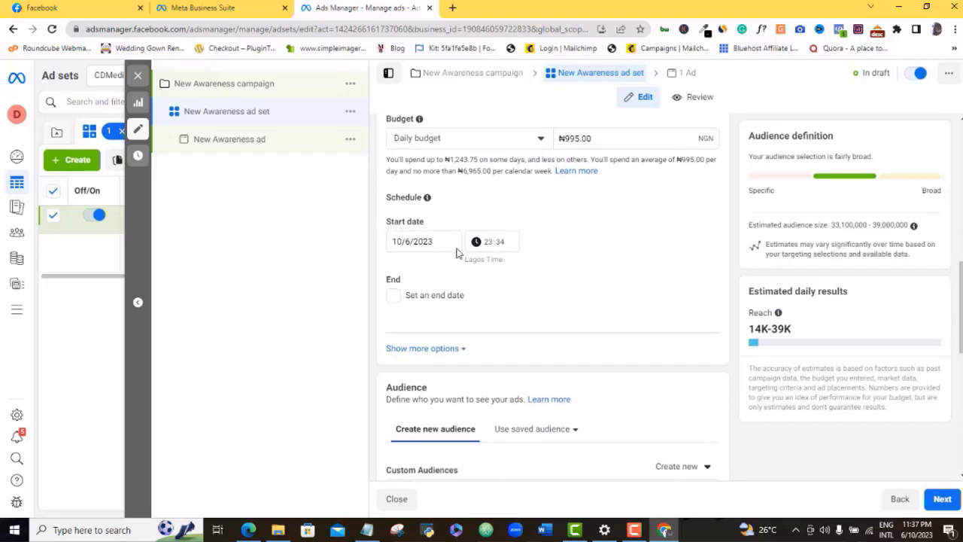
click(395, 299)
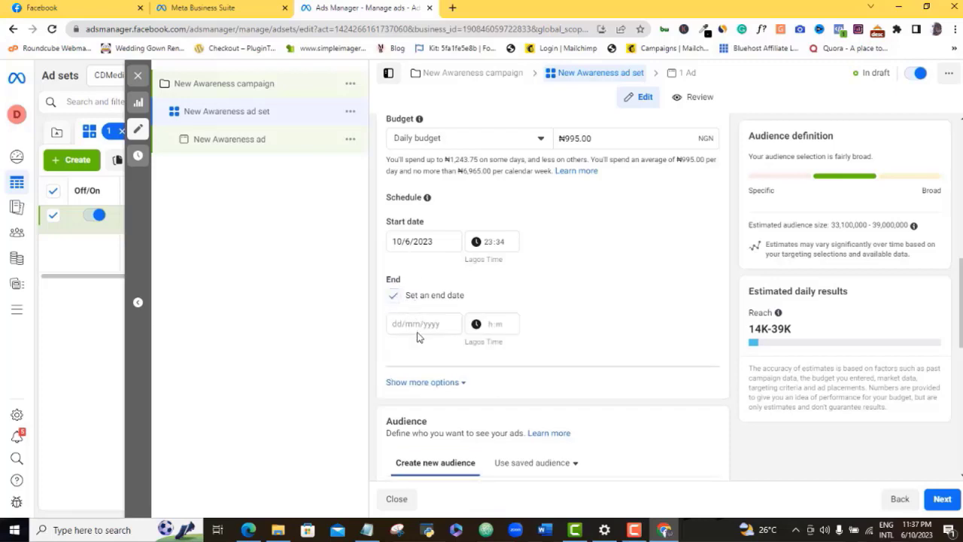
click(395, 296)
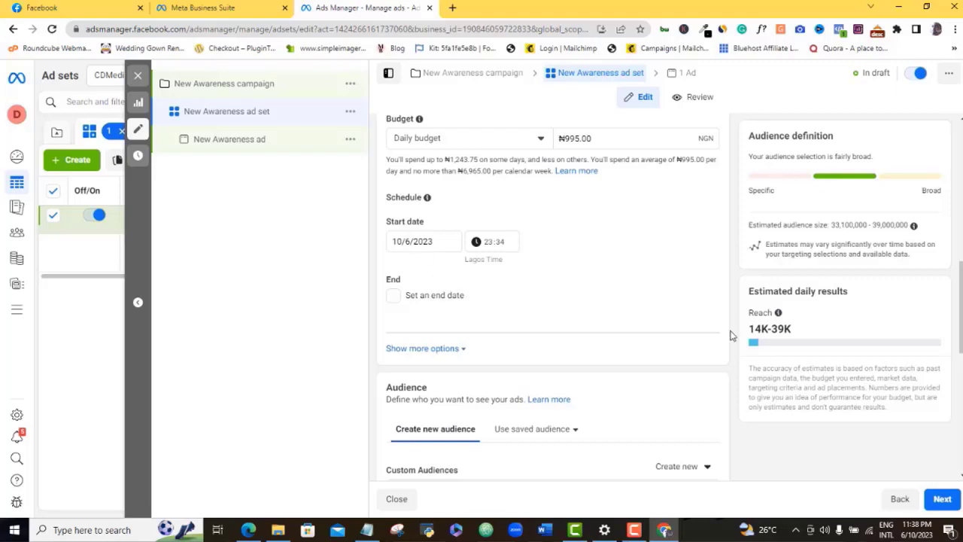
Step: Replace Nigeria in the audience's locations with the city of Ikeja, Lagos State
drag(961, 305, 961, 349)
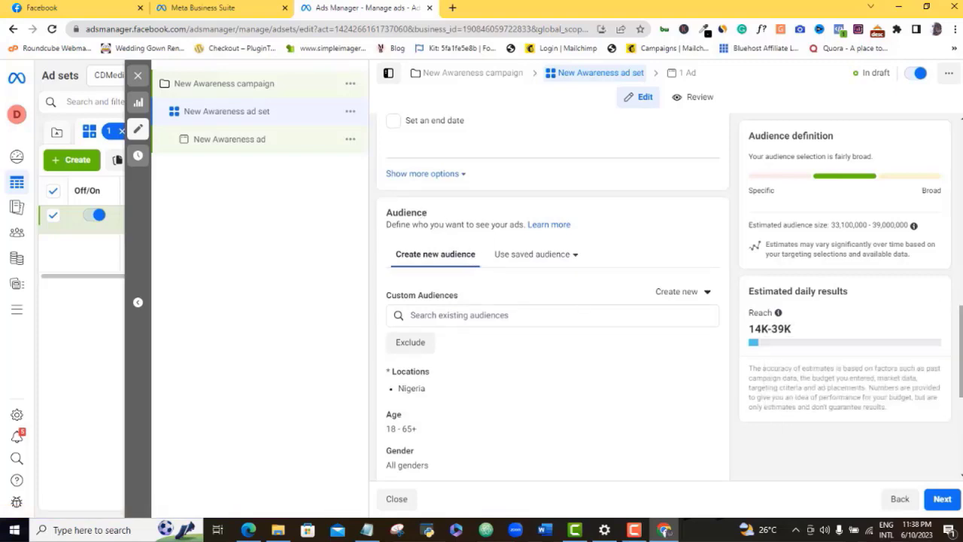
drag(961, 336, 960, 380)
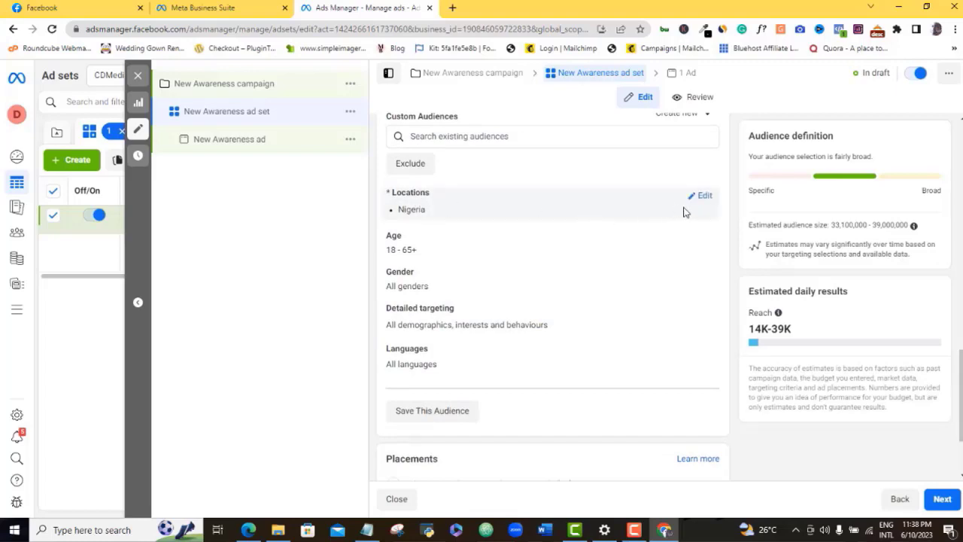
click(703, 196)
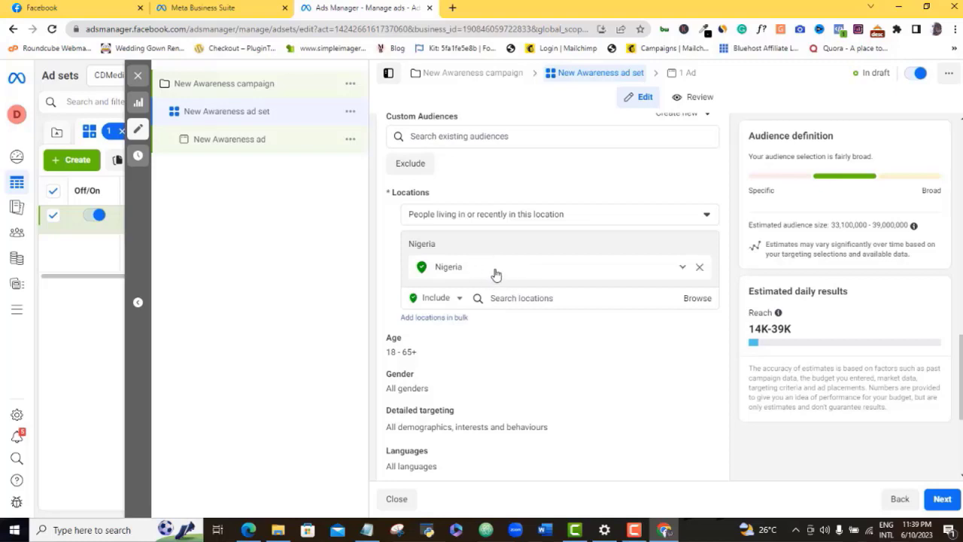
click(699, 268)
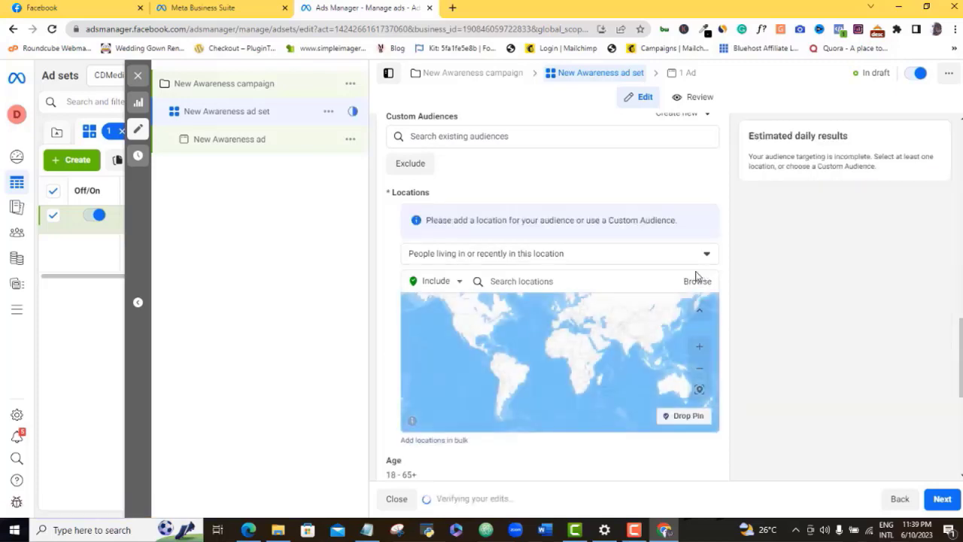
click(526, 281)
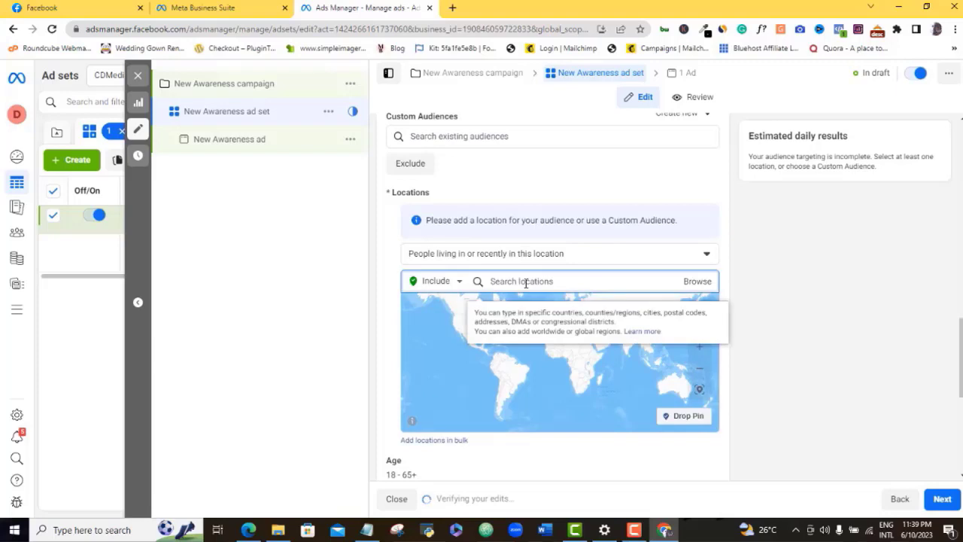
text(ikej)
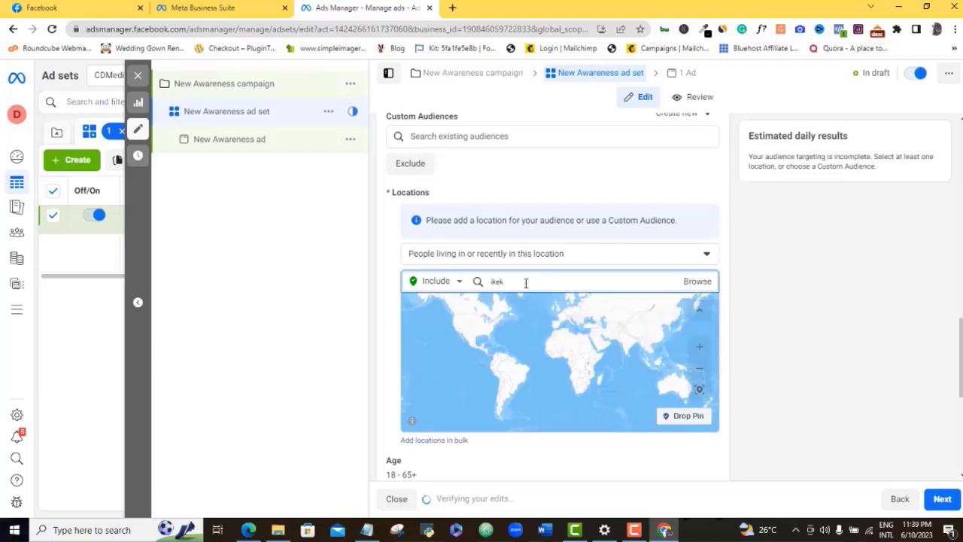
text(a)
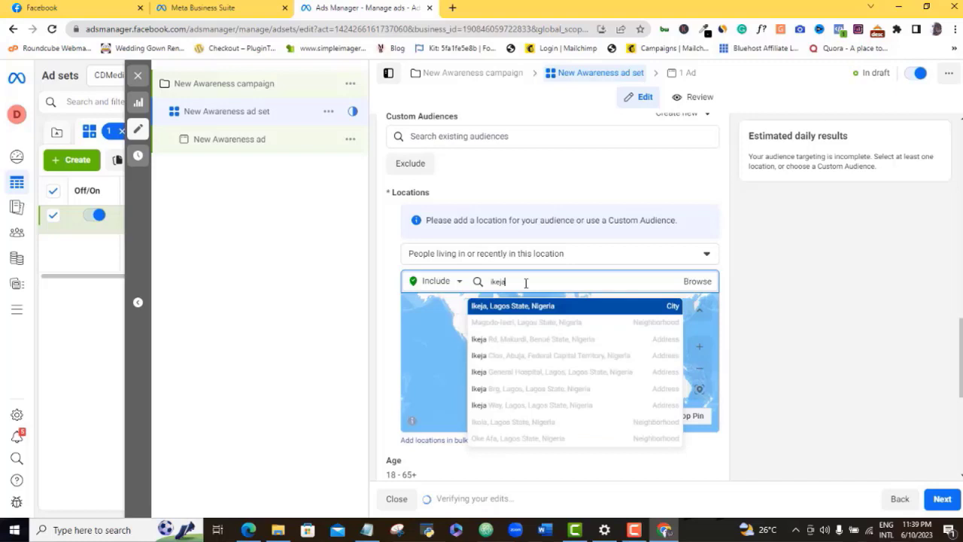
click(503, 315)
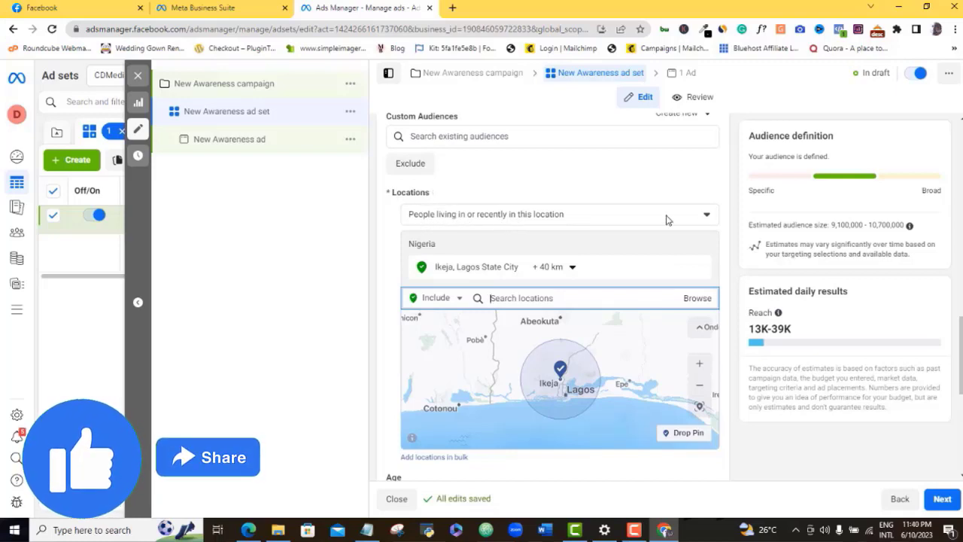
Step: Limit the location targeting to people living in this location and set the radius around Ikeja to 24 km
click(704, 218)
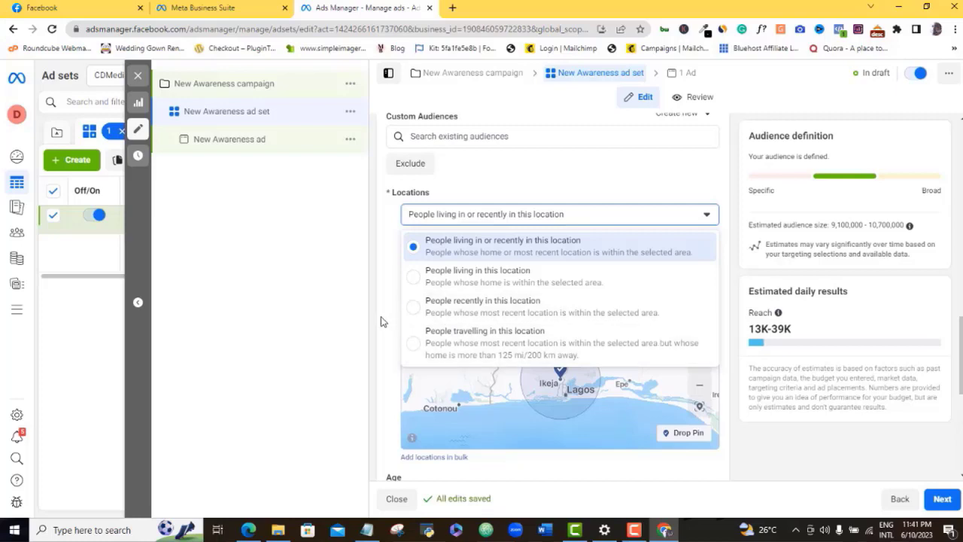
click(493, 278)
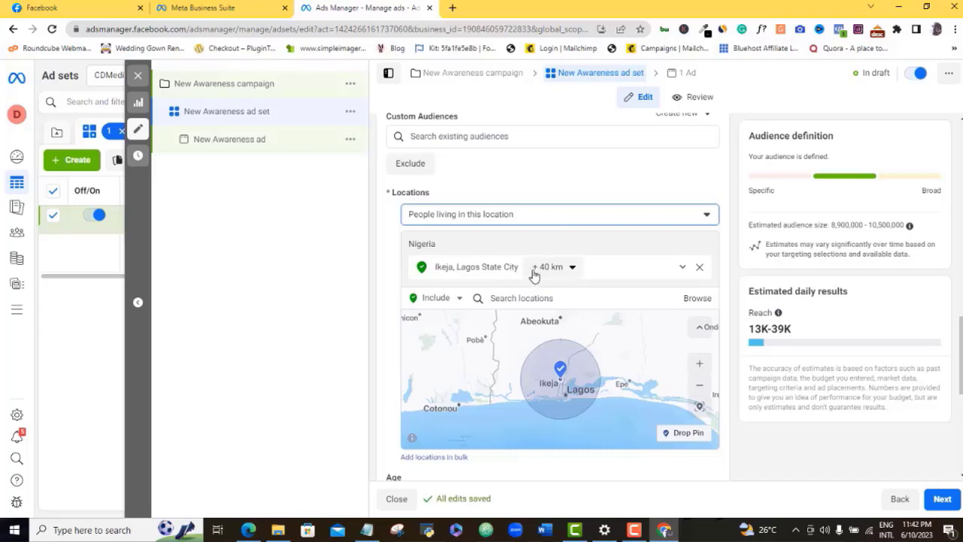
click(573, 267)
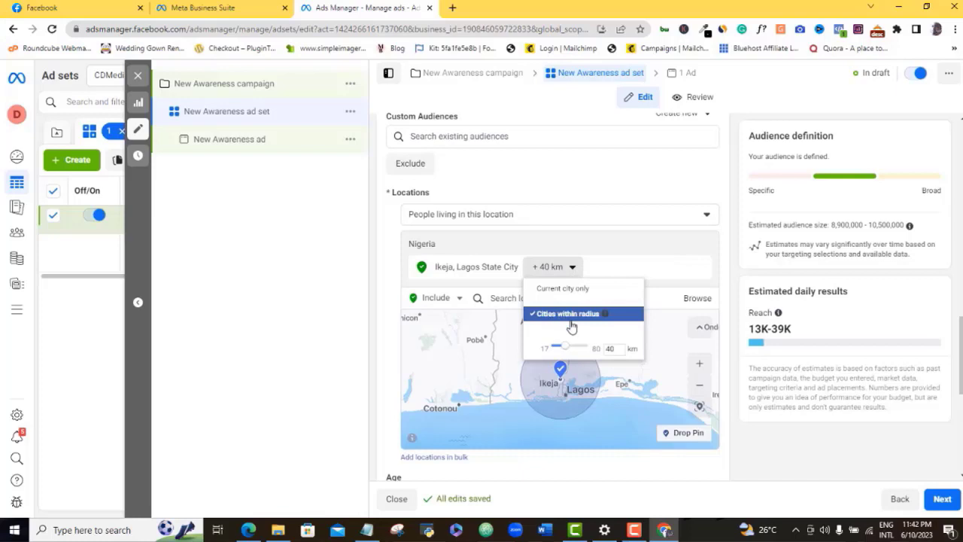
drag(566, 348, 559, 345)
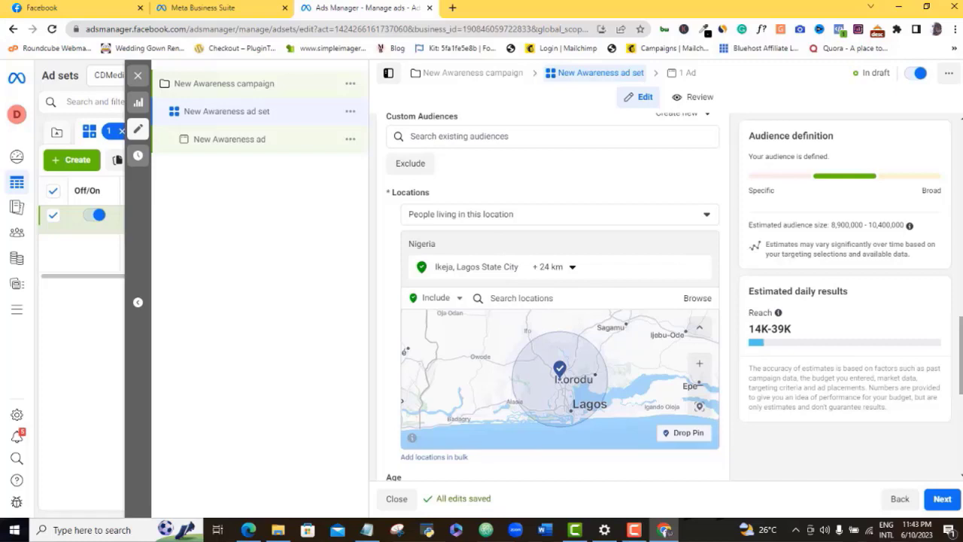
Step: Open the audience's gender setting for editing, keeping All selected
scroll(553, 301, down, 2)
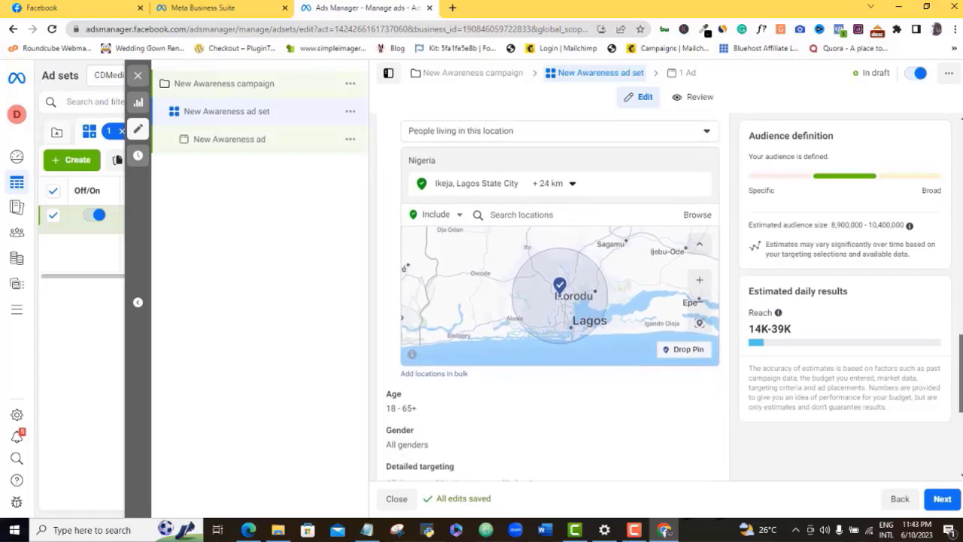
scroll(553, 301, down, 4)
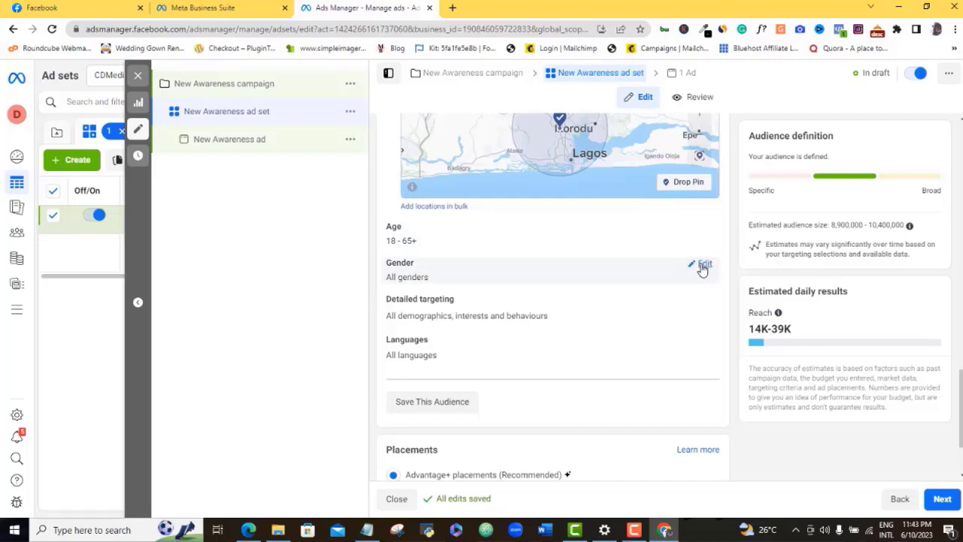
click(702, 268)
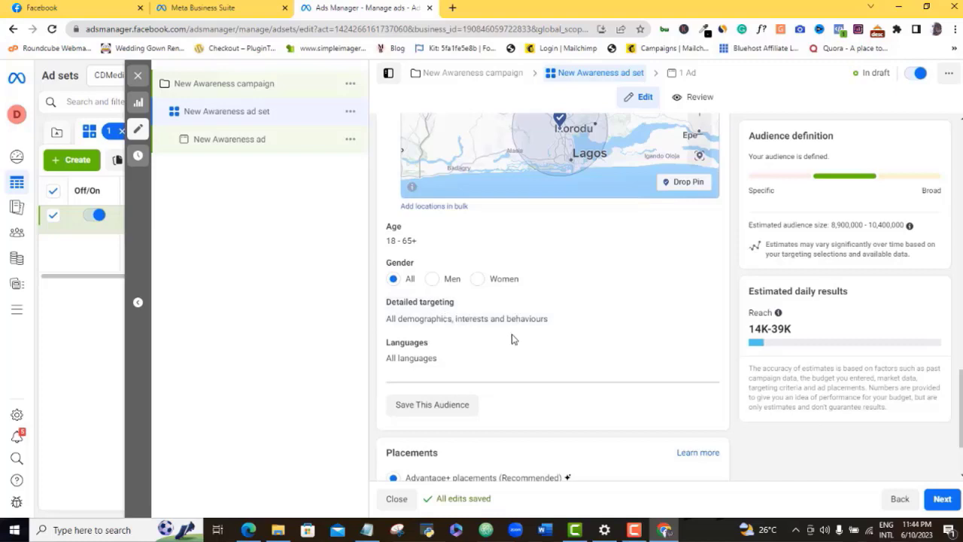
Step: Open detailed targeting for editing, search it for "birthday" and look at the suggested targeting options
click(699, 309)
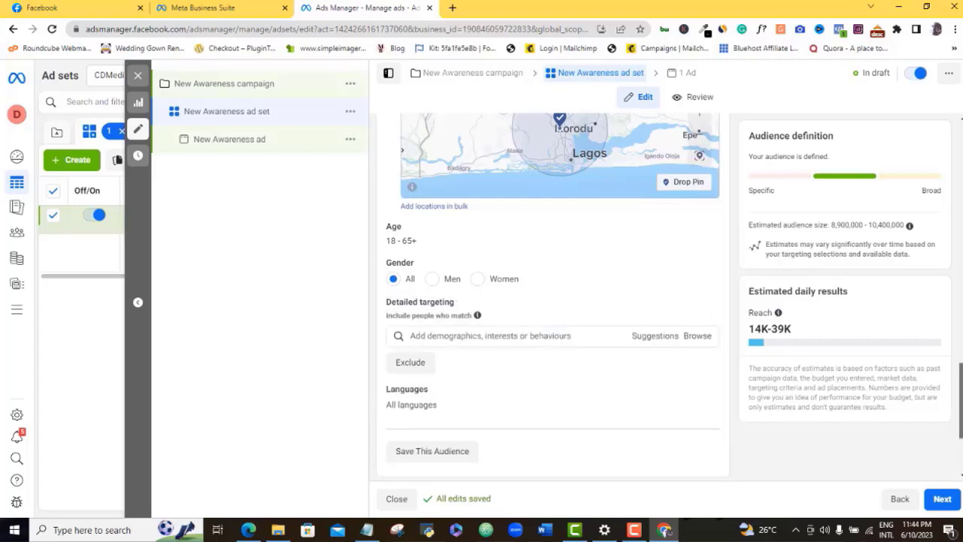
scroll(554, 296, down, 1)
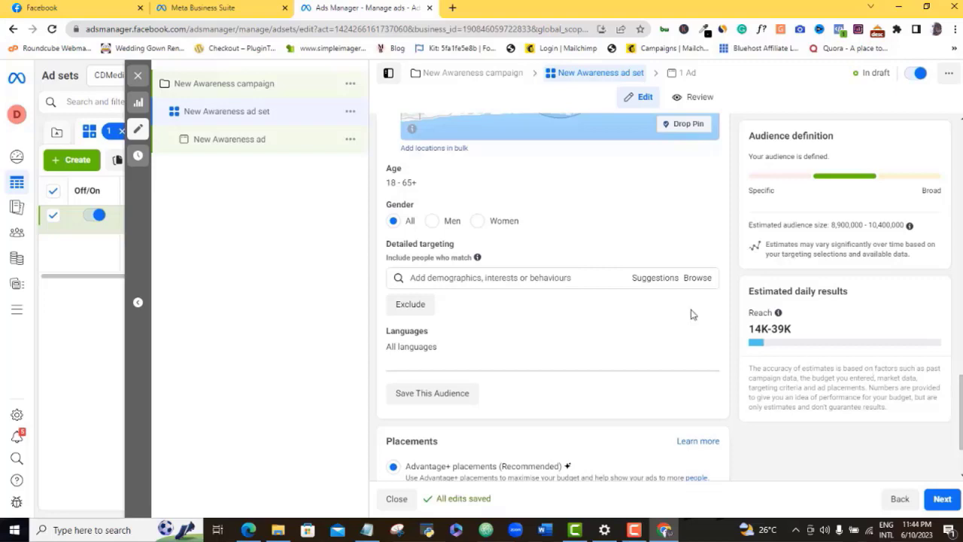
click(436, 277)
text(birthday)
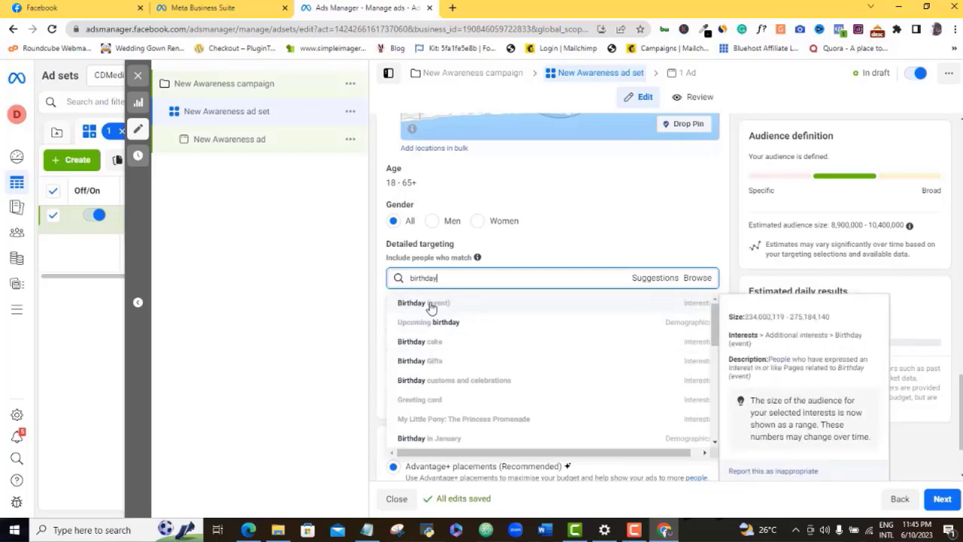
click(653, 280)
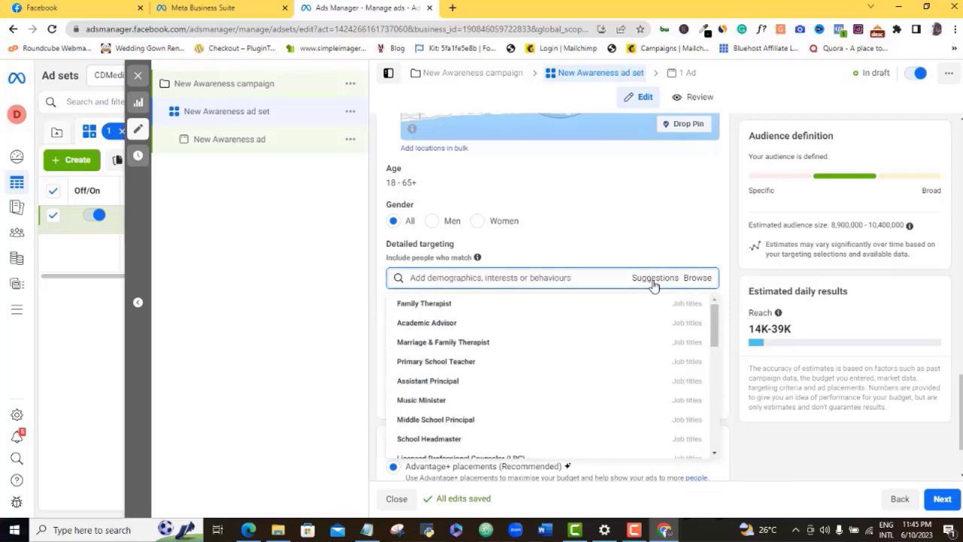
Step: Search detailed targeting for "birthday" and include people with a Birthday in June
click(494, 278)
text(b)
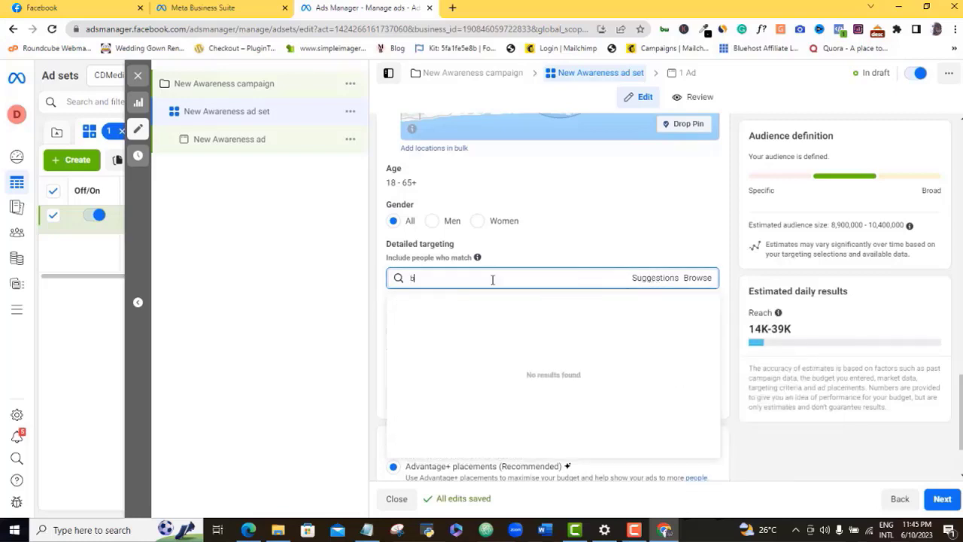
key(BackSpace)
text(birthday)
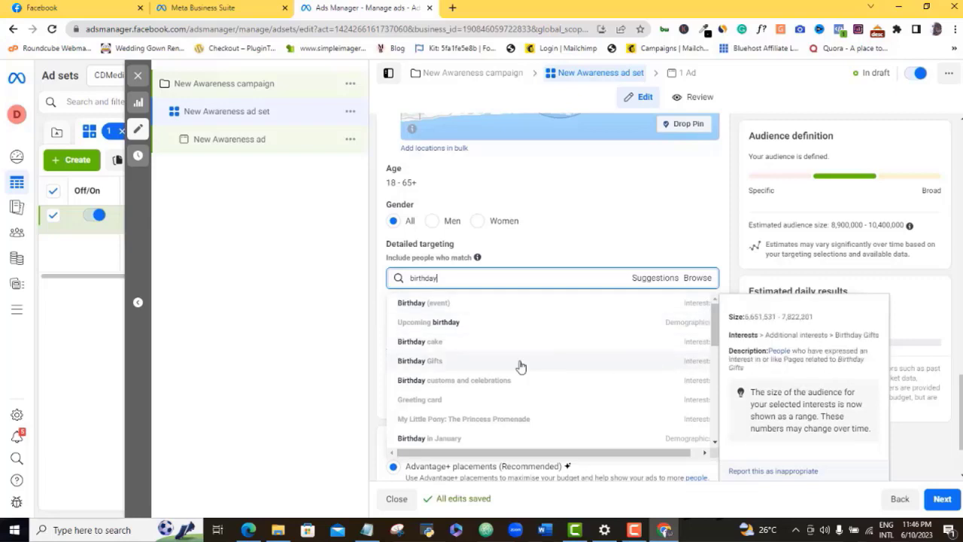
drag(714, 329, 715, 353)
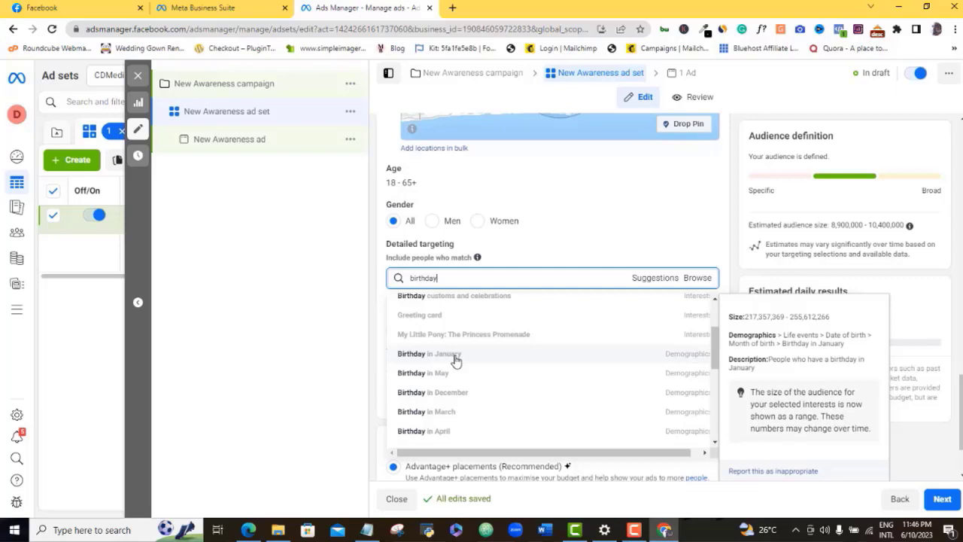
drag(715, 345, 717, 391)
mouse_move(477, 378)
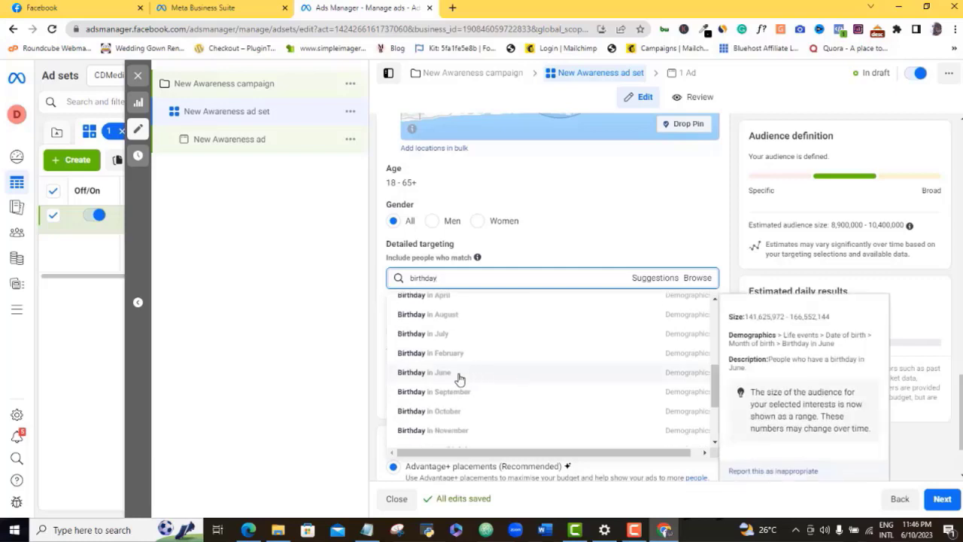
click(459, 374)
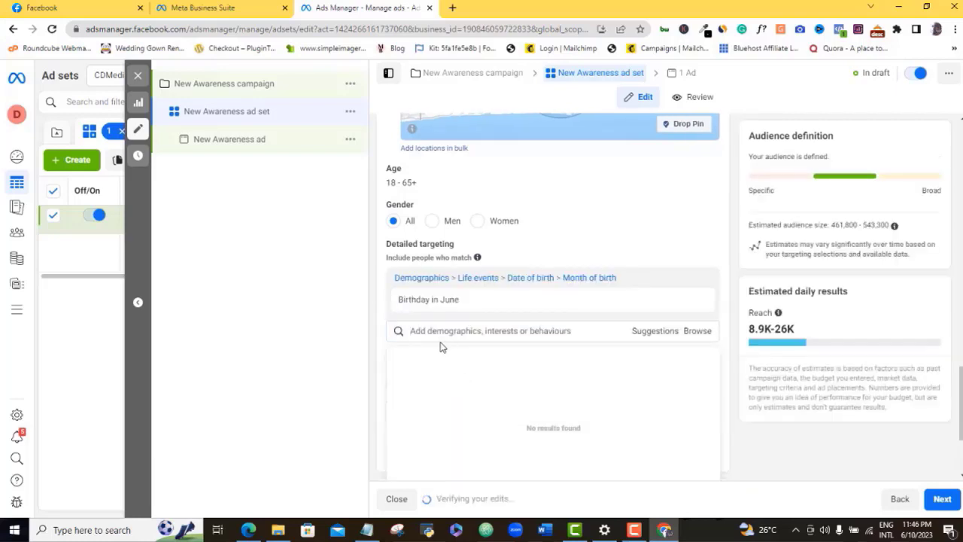
Step: Add Birthday in July and Birthday in August from the suggestions to the included detailed targeting
click(652, 334)
mouse_move(450, 376)
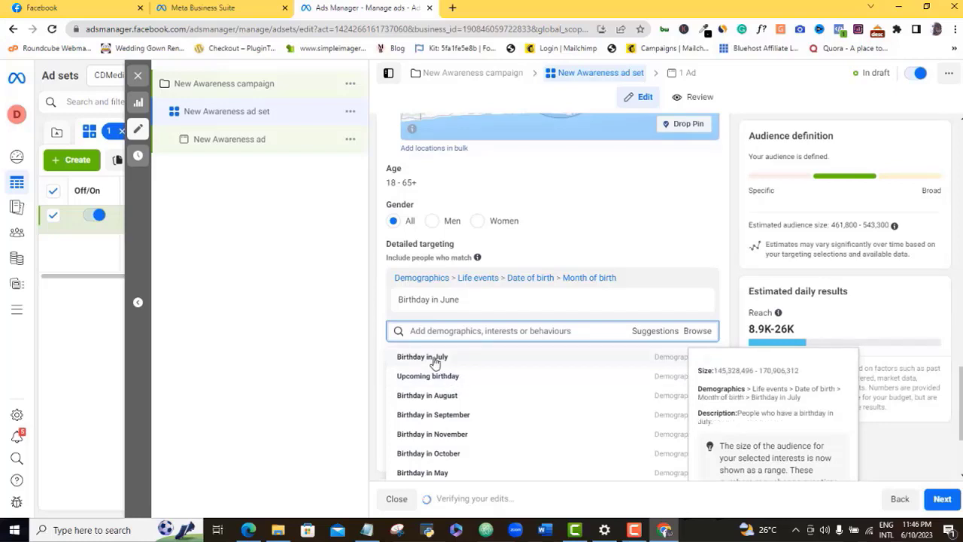
click(435, 361)
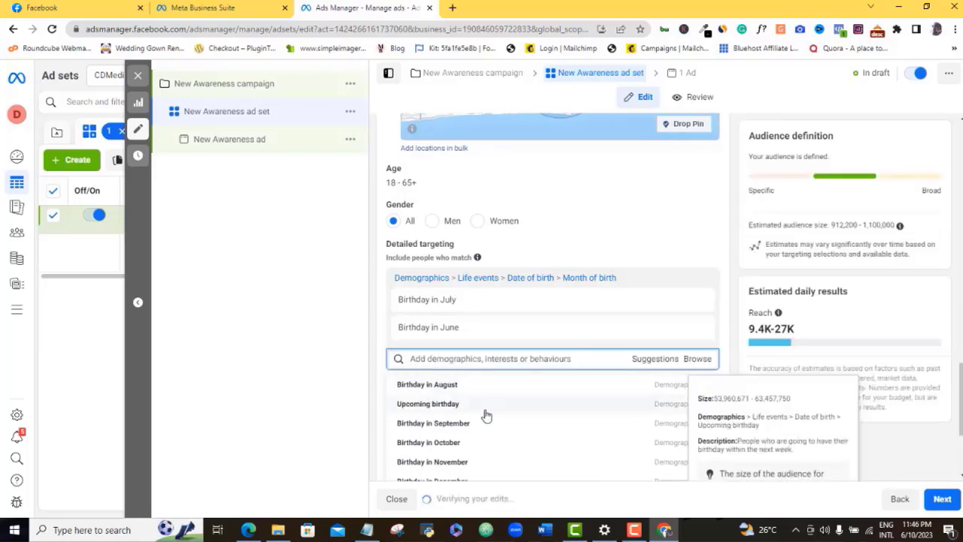
click(446, 386)
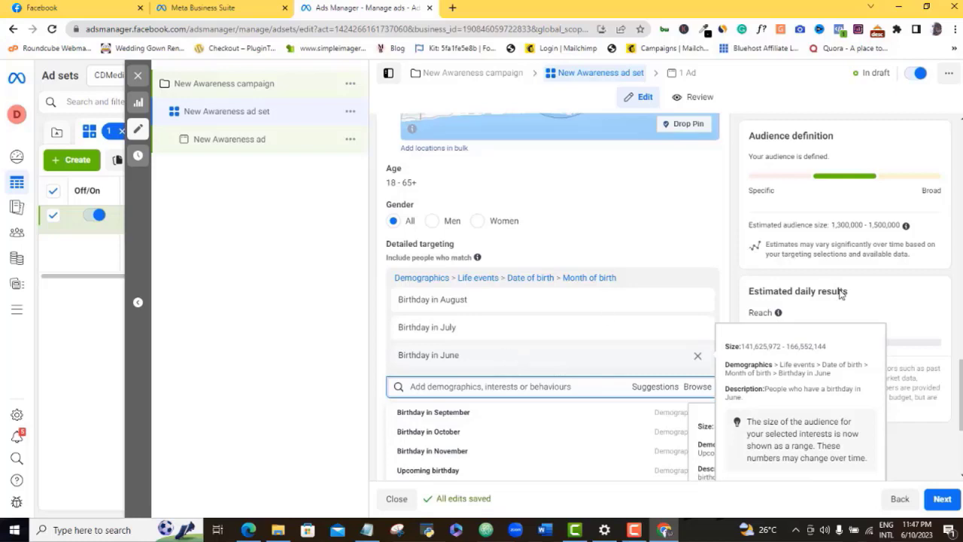
Step: Add an exclusion to the detailed targeting for people with the job title Caterer
scroll(552, 347, down, 1)
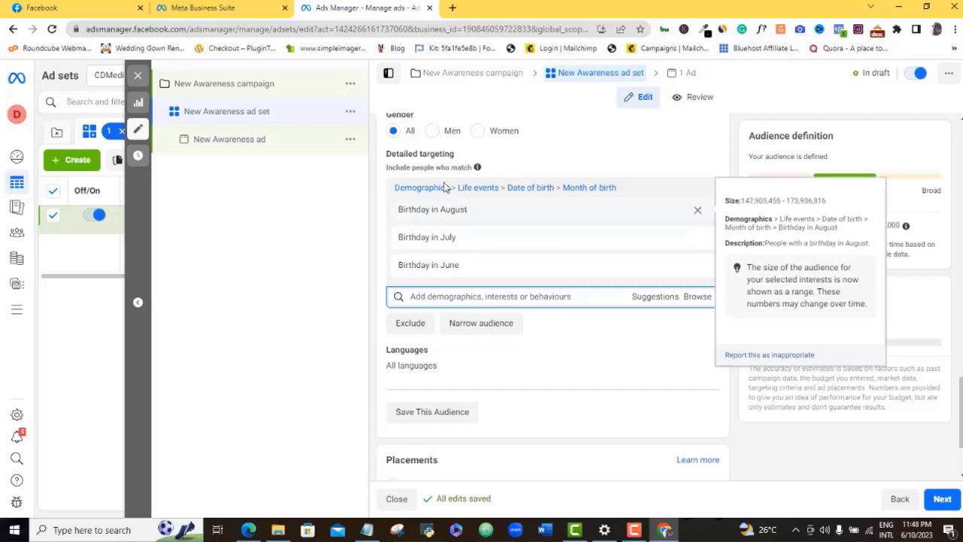
mouse_move(482, 261)
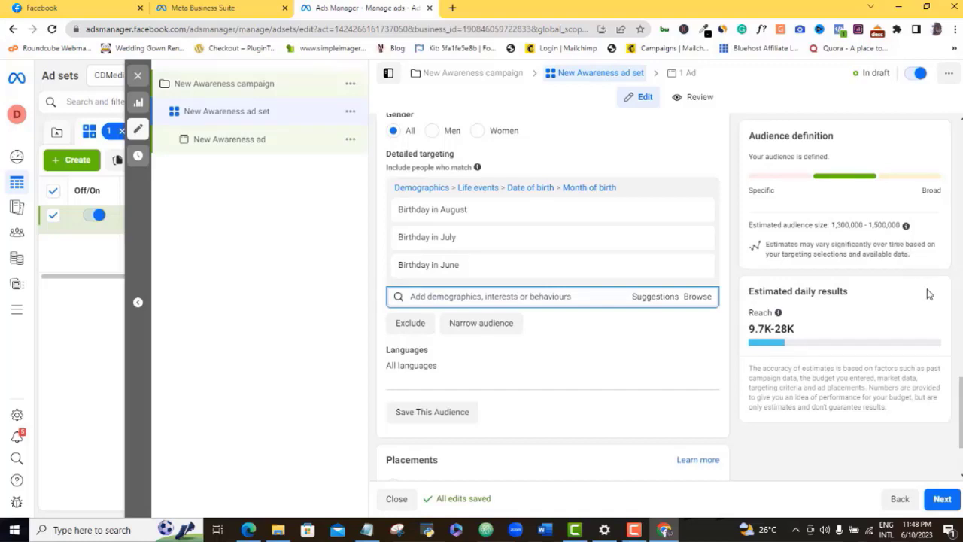
mouse_move(496, 208)
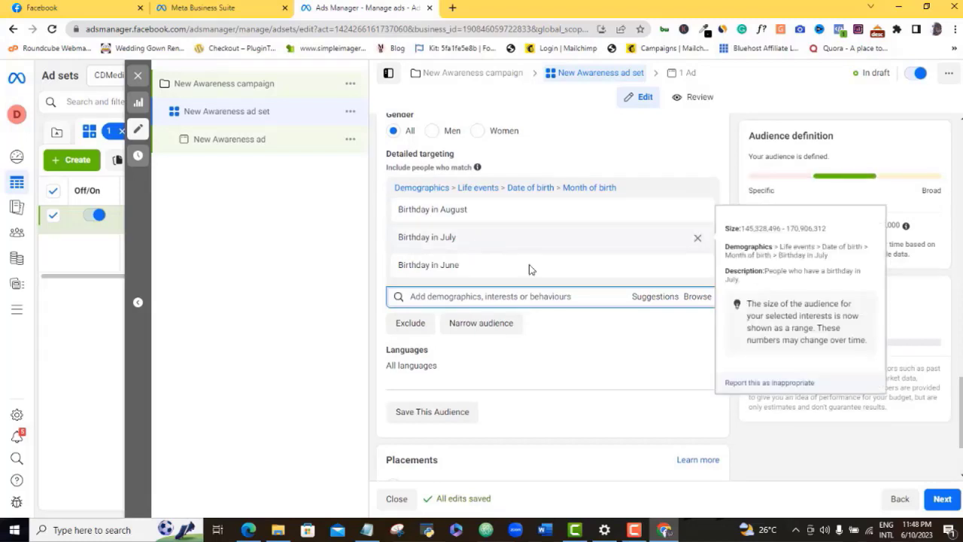
mouse_move(556, 282)
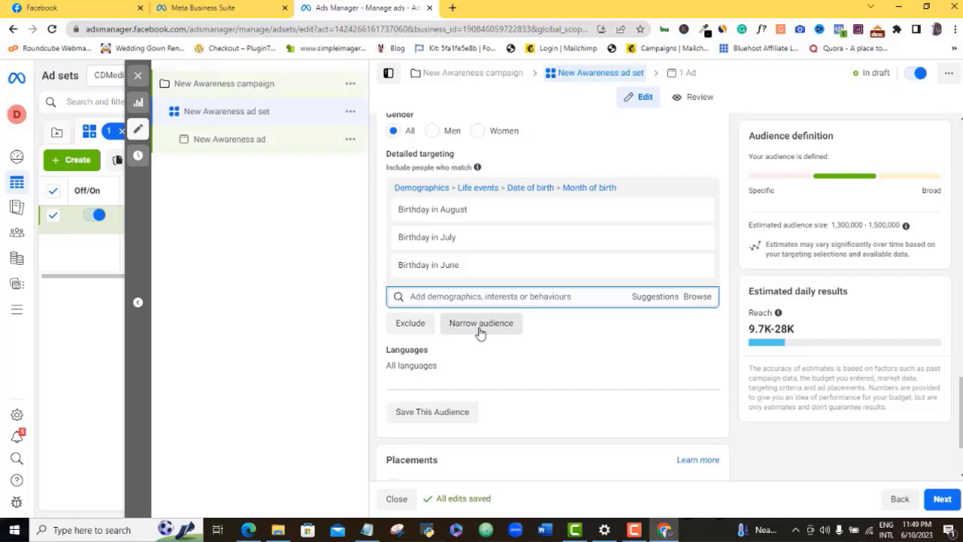
click(411, 323)
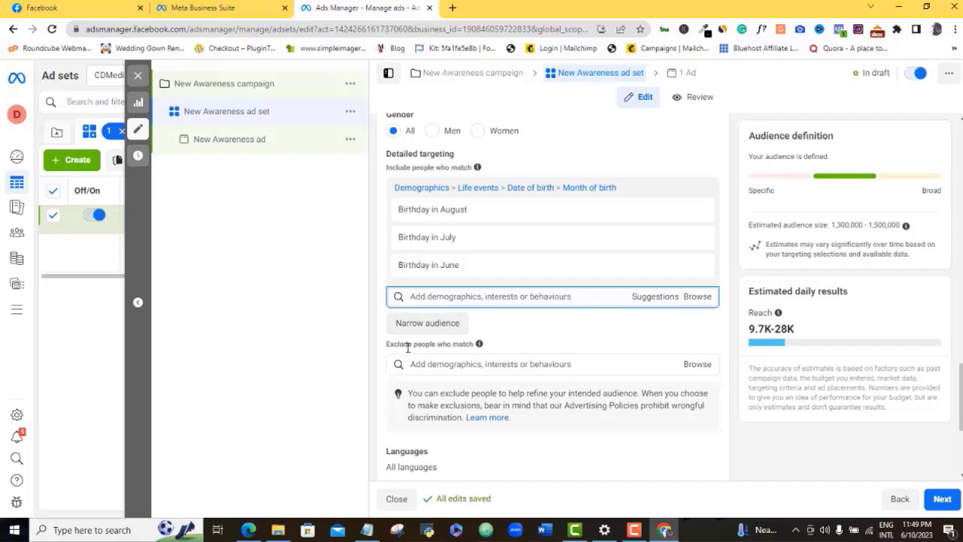
click(443, 363)
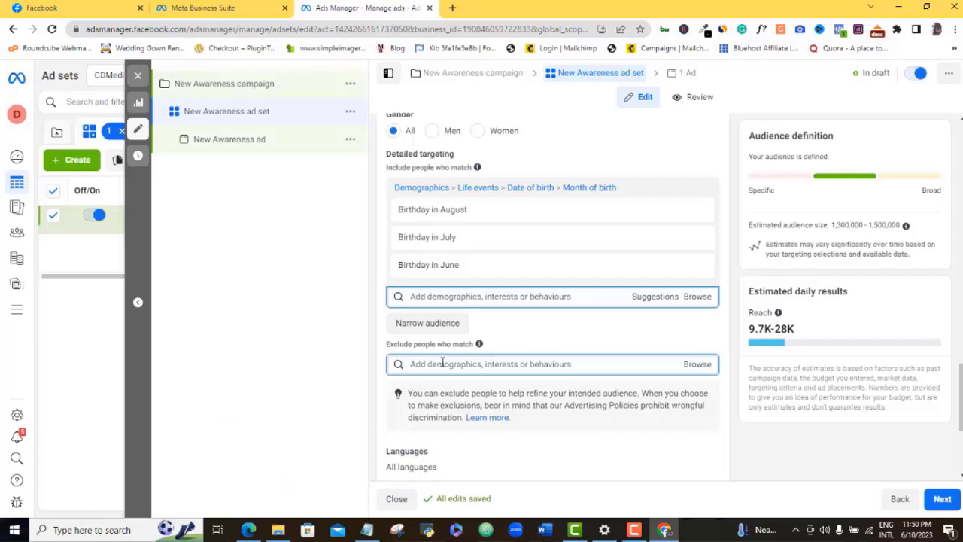
text(cate)
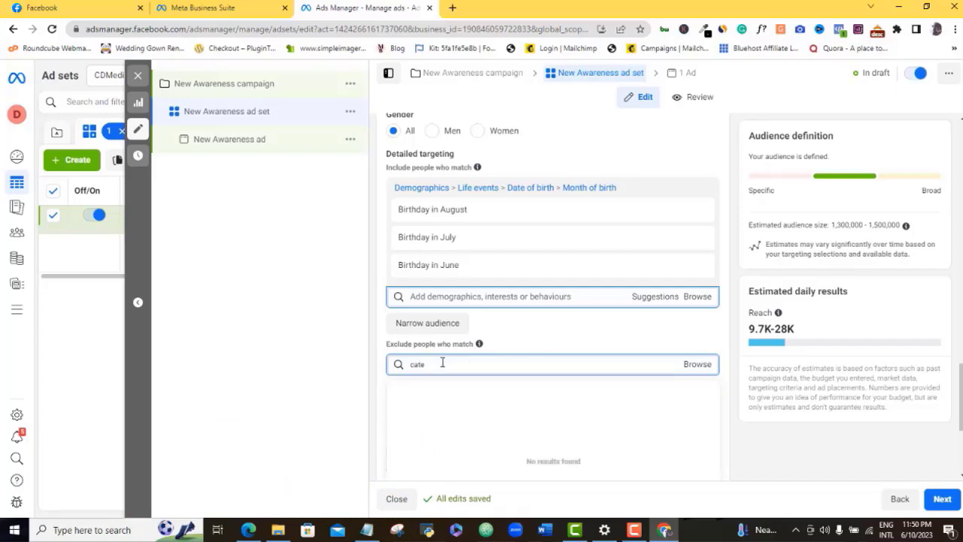
text(rer)
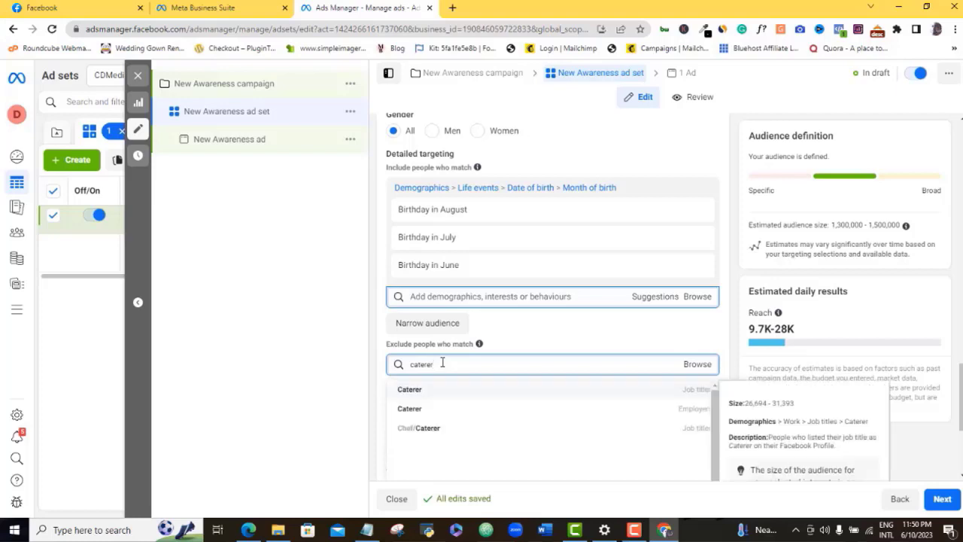
click(417, 396)
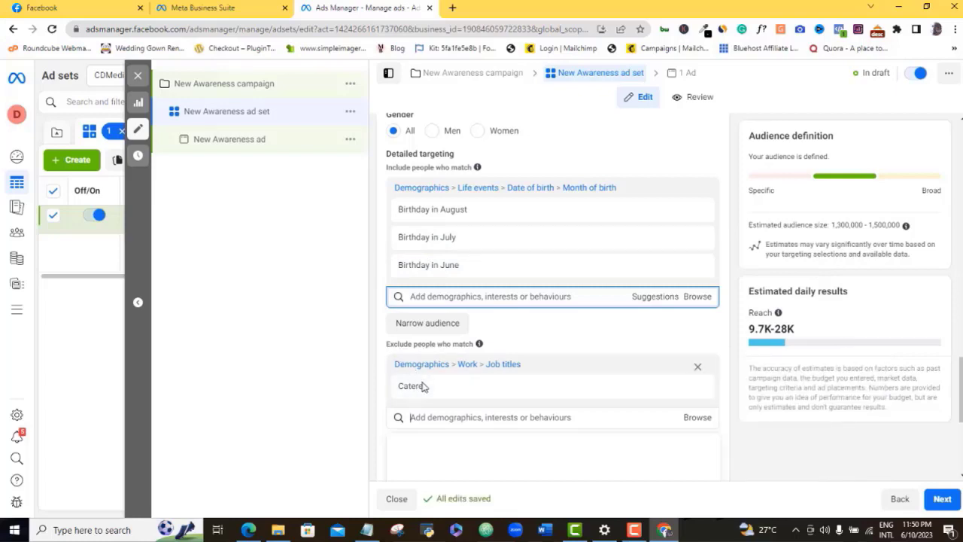
mouse_move(426, 392)
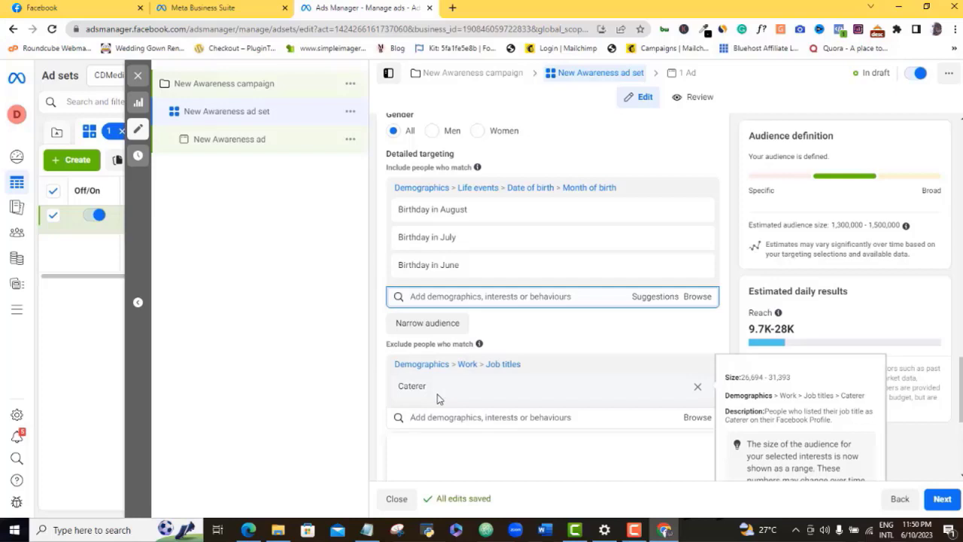
Step: Search the exclusion options for "restaurant" and "eatery", and clear the search
text(r)
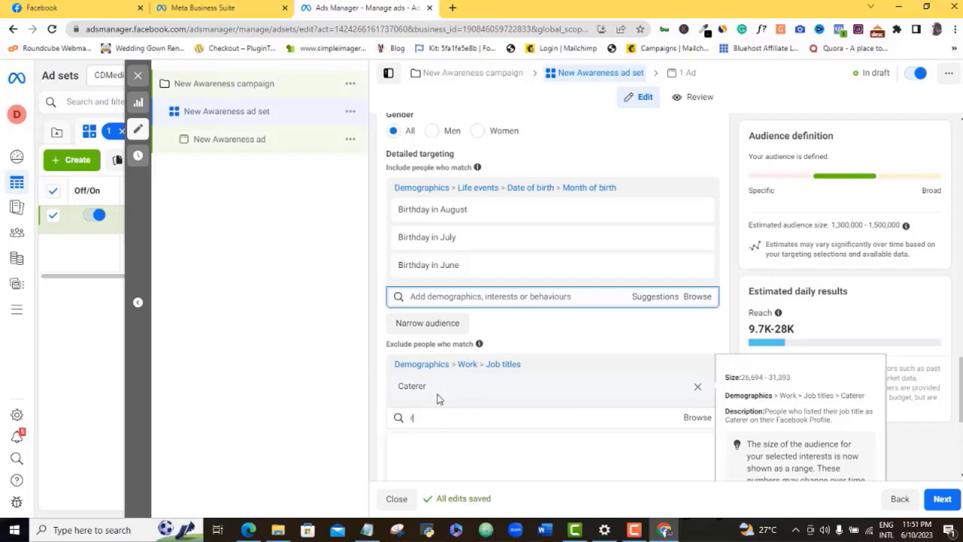
text(estaurant)
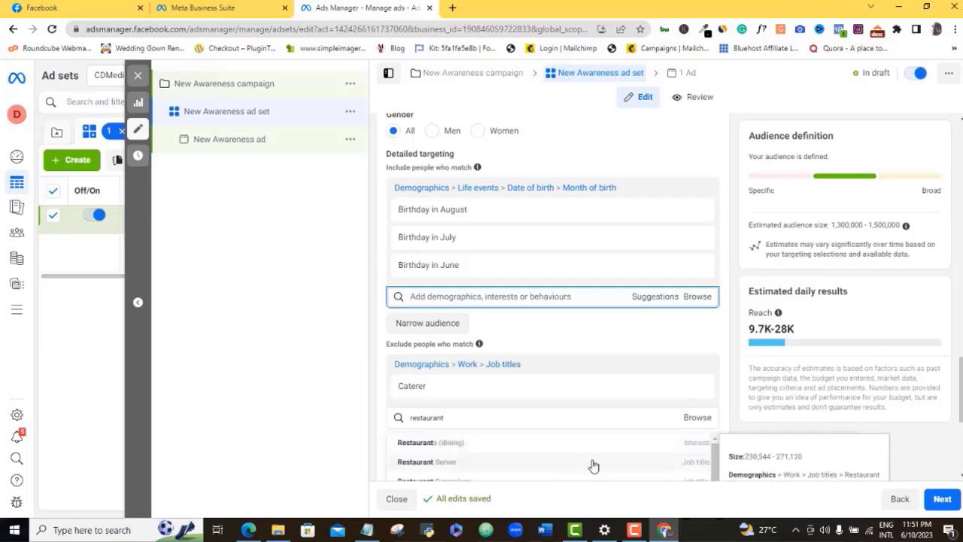
drag(961, 386, 961, 410)
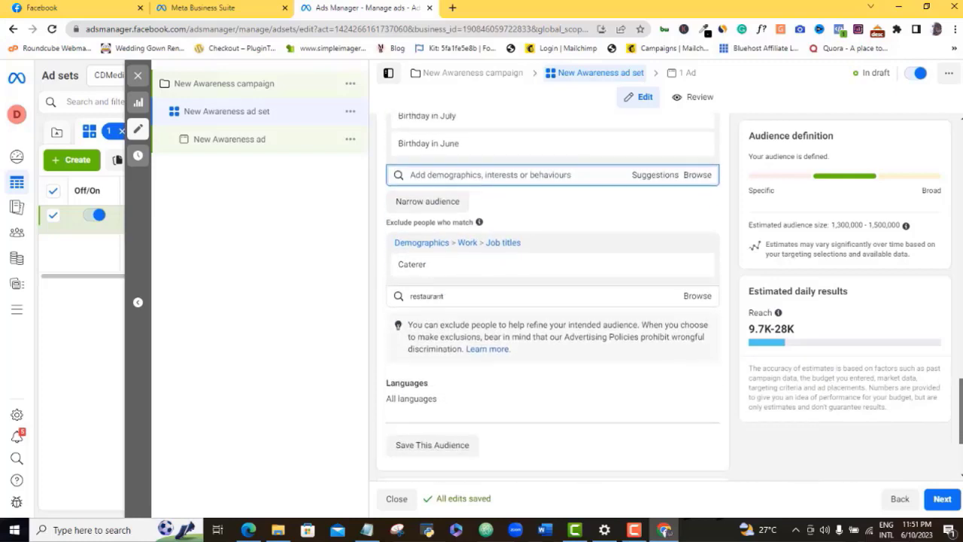
click(539, 297)
text(eat)
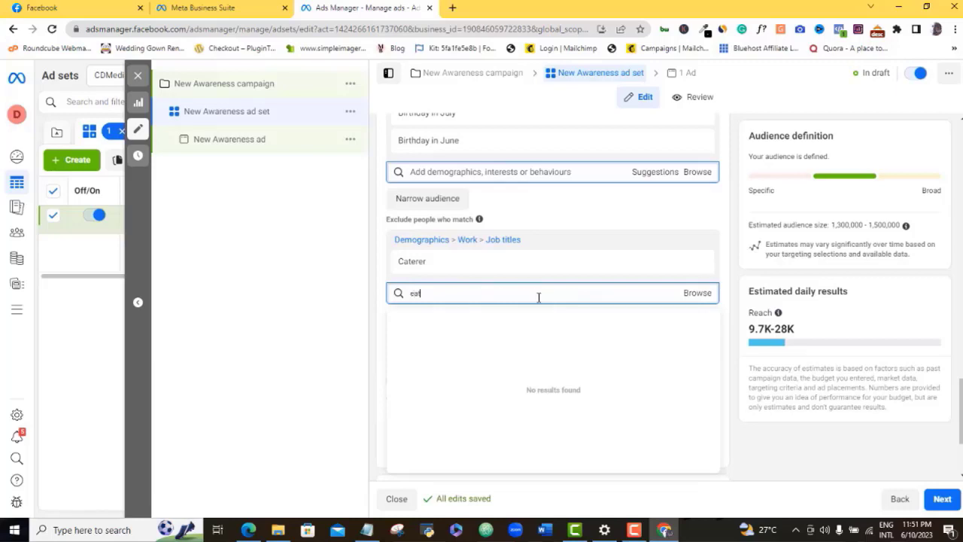
text(ery)
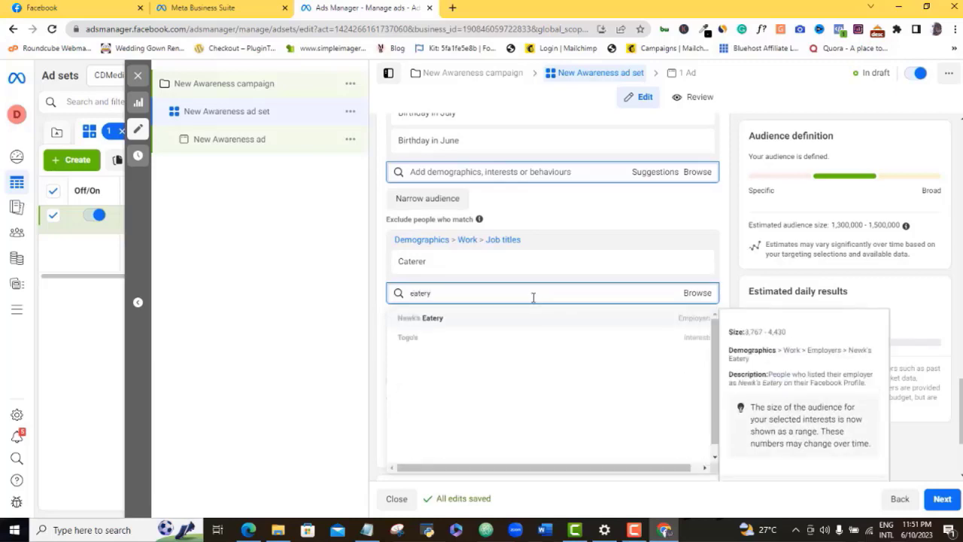
key(BackSpace)
key(BackSpace)
key(BackSpace)
key(BackSpace)
key(BackSpace)
key(BackSpace)
Step: Search the exclusion options for "restaurant" and exclude people with the interest Restaurants (dining)
text(r)
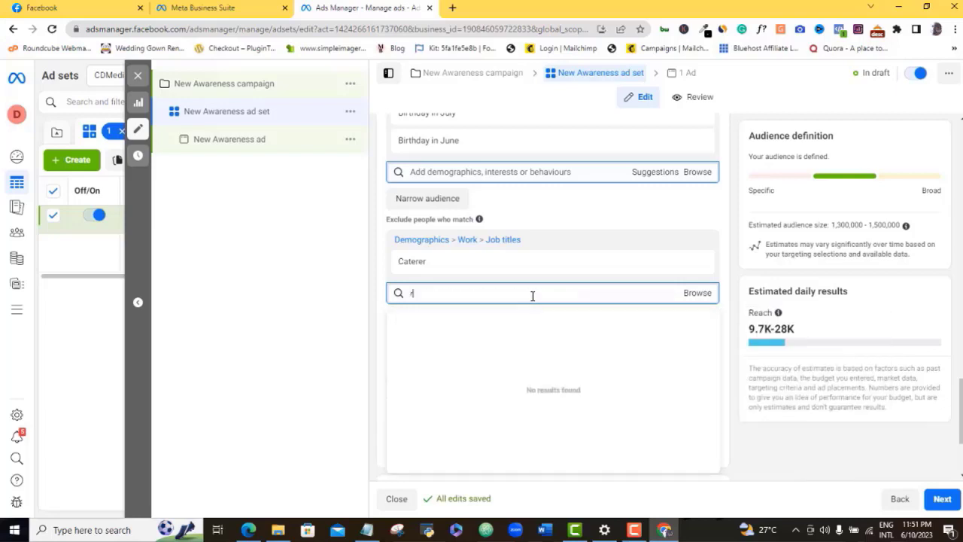
text(estaurant)
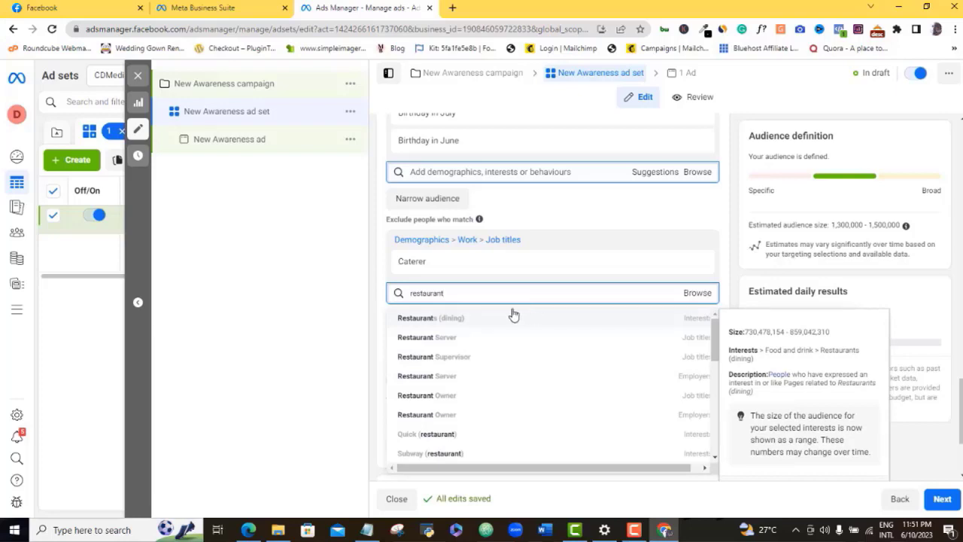
mouse_move(512, 315)
click(443, 324)
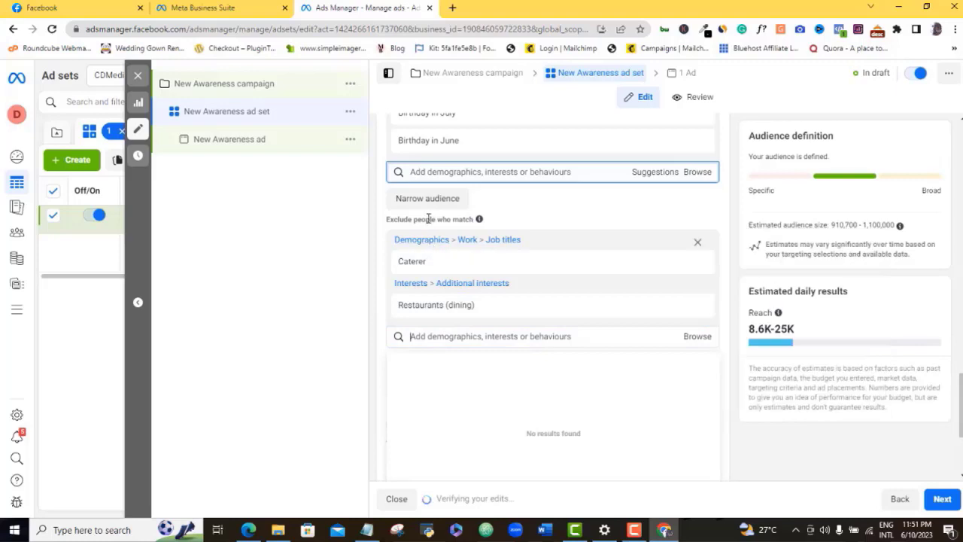
mouse_move(425, 264)
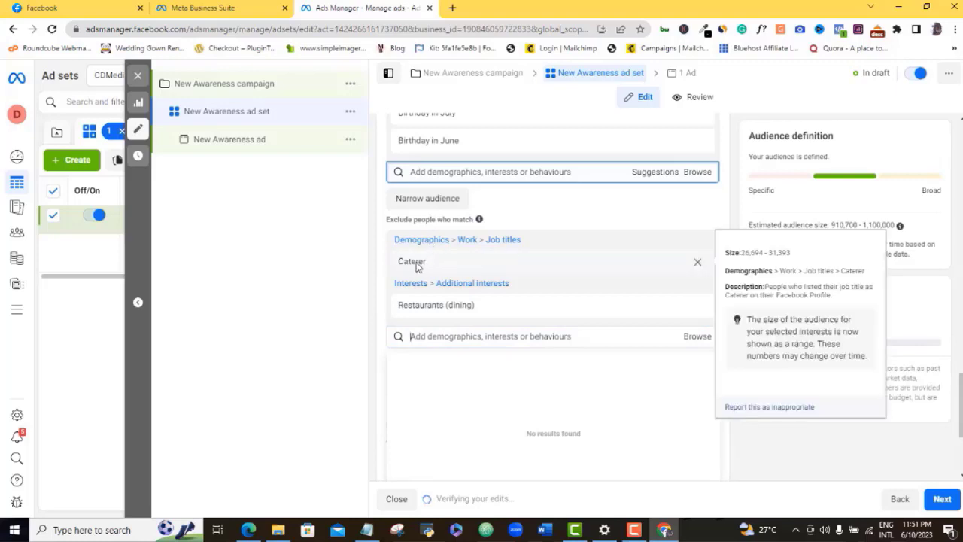
mouse_move(401, 322)
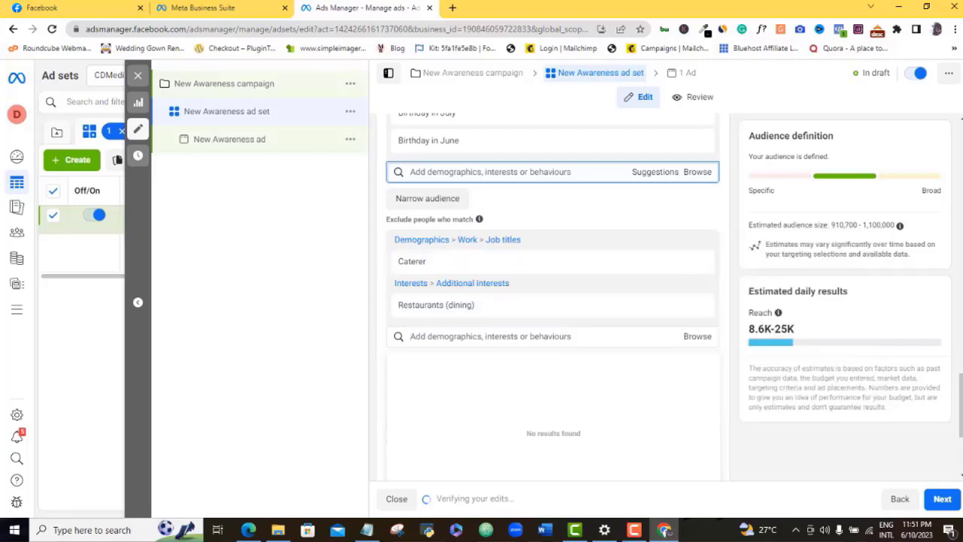
Step: Switch the ad set from Advantage+ placements to Manual placements
mouse_move(962, 398)
mouse_down()
mouse_move(961, 358)
mouse_move(962, 400)
mouse_up()
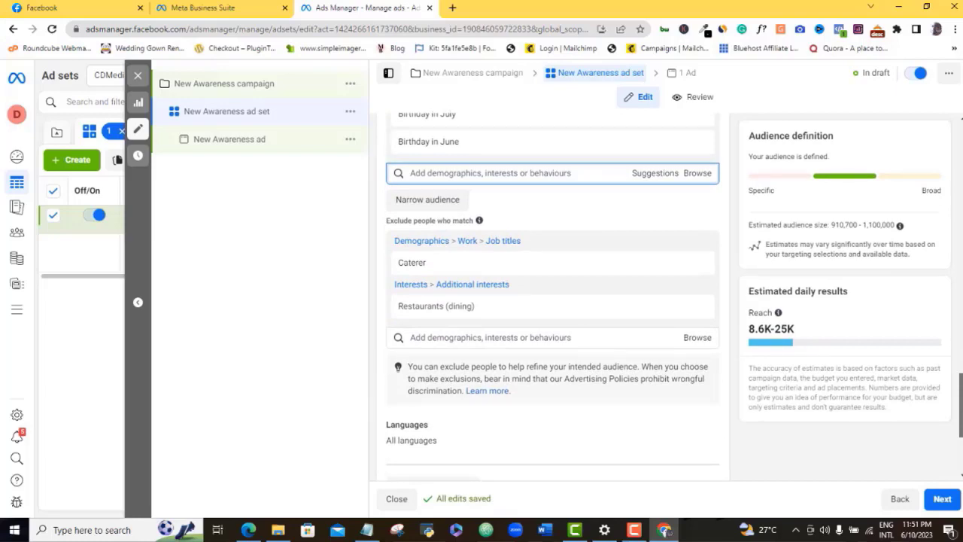
drag(961, 401, 961, 407)
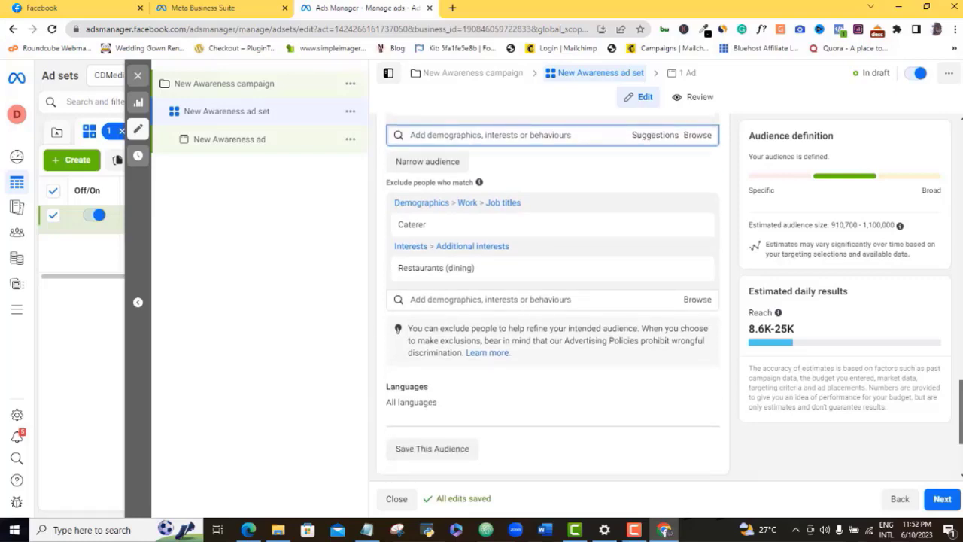
scroll(553, 301, down, 1)
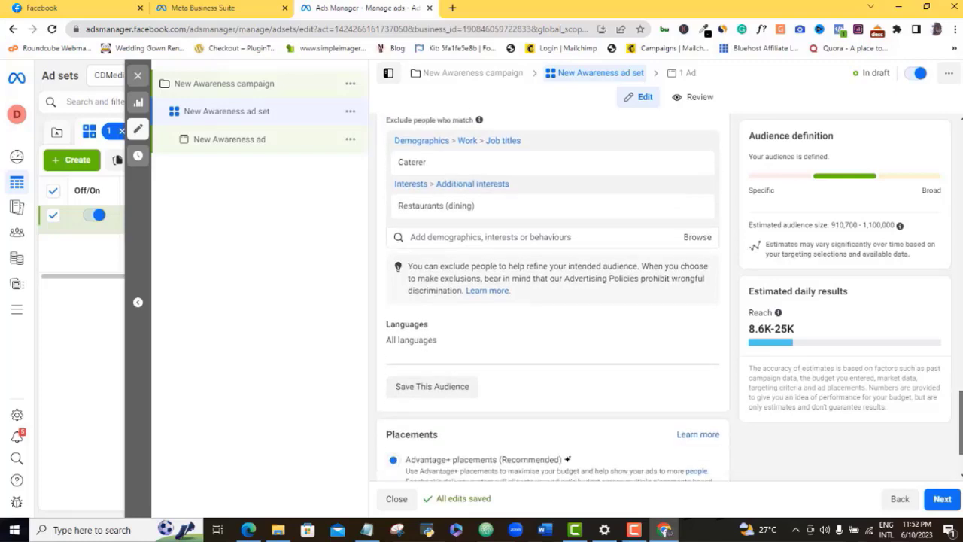
scroll(553, 301, down, 1)
scroll(553, 297, up, 1)
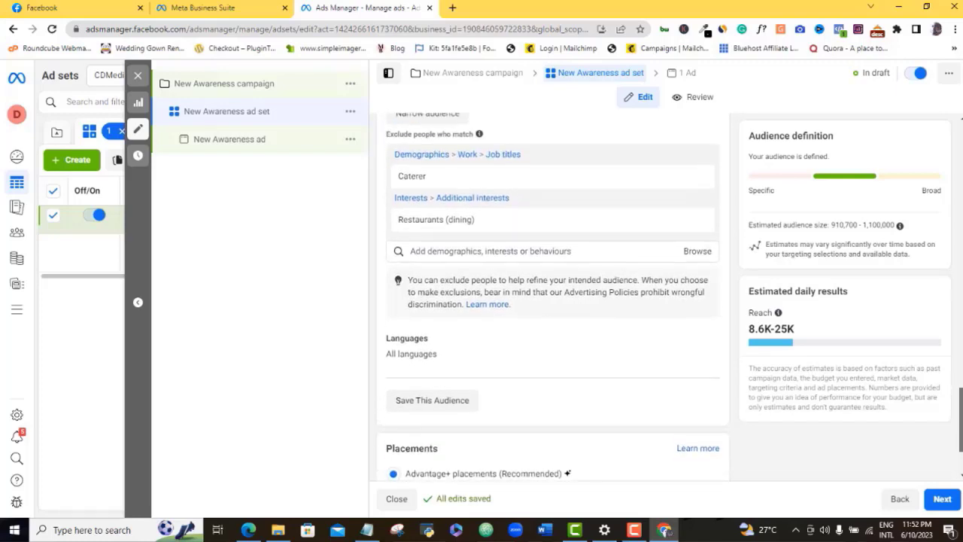
scroll(553, 301, down, 2)
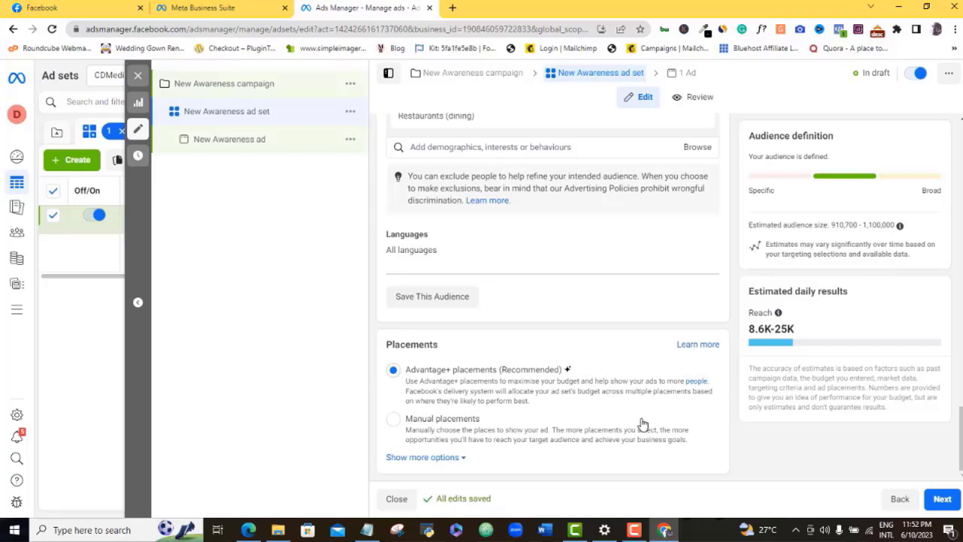
click(393, 419)
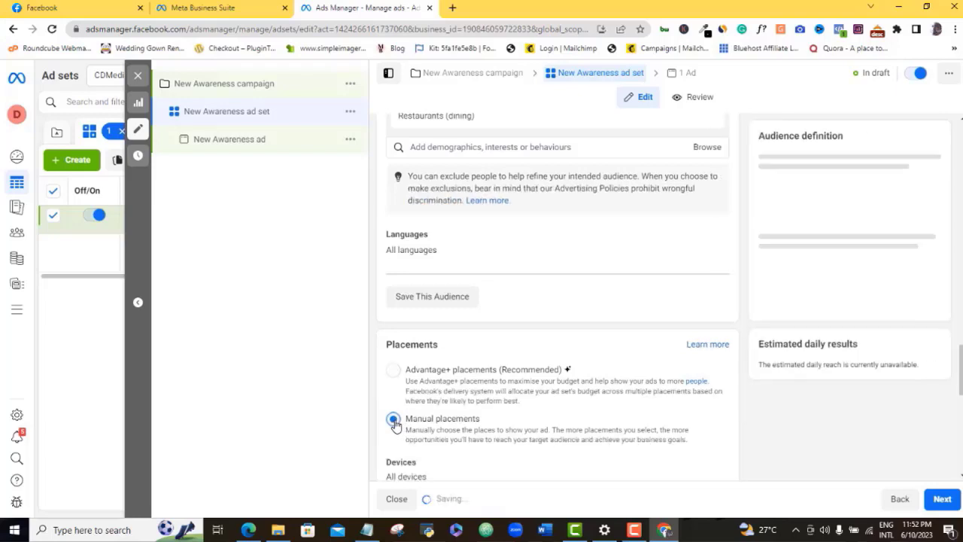
Step: Limit the placement platforms to Facebook only, deselecting Audience Network and Instagram
scroll(553, 301, down, 3)
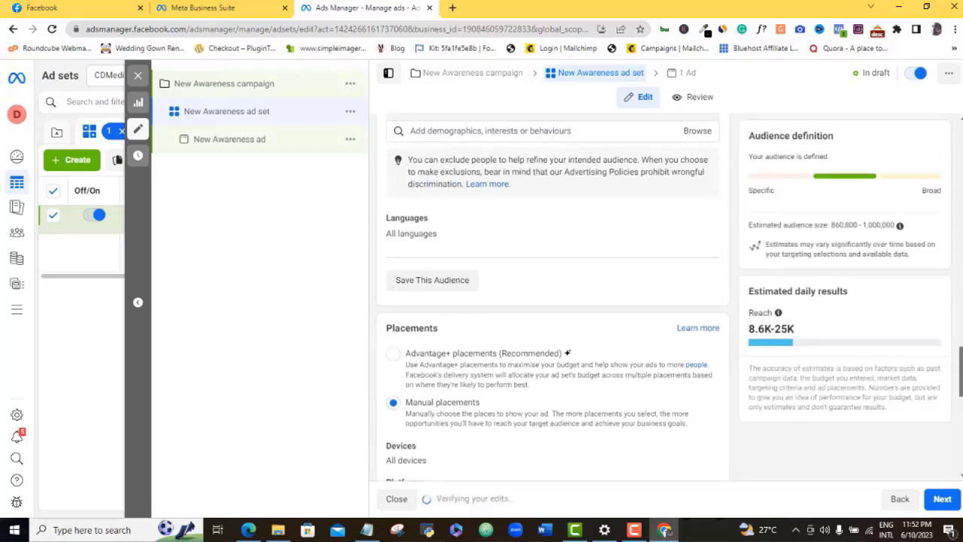
scroll(553, 301, down, 2)
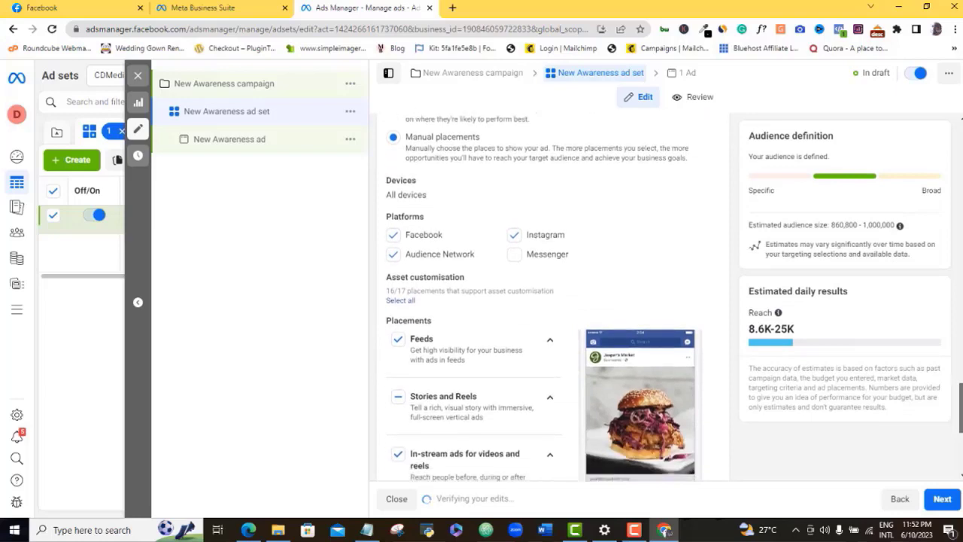
scroll(553, 301, down, 1)
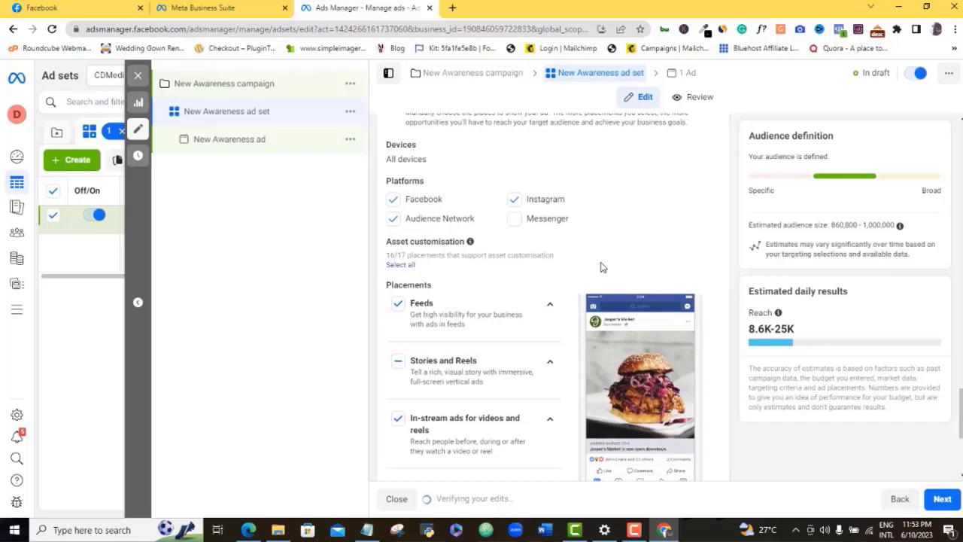
click(393, 199)
click(393, 219)
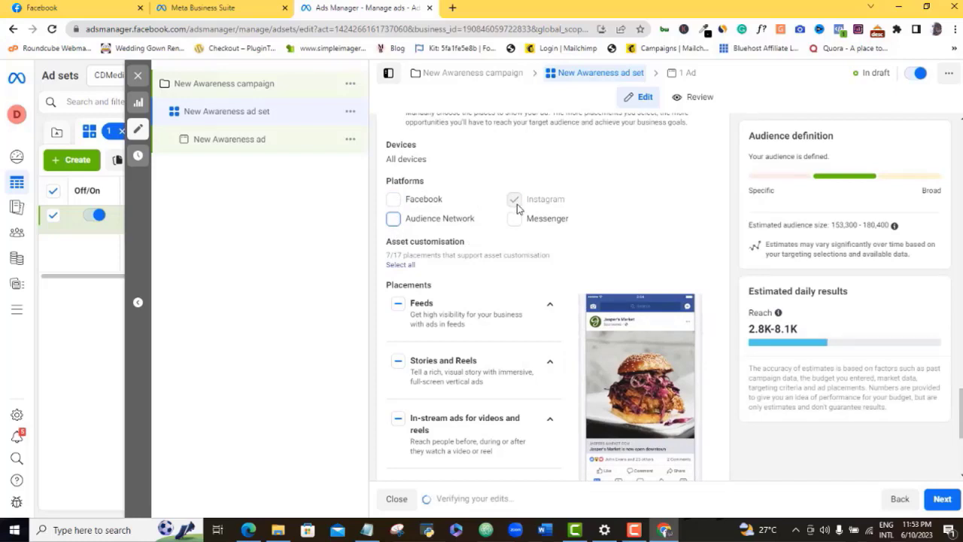
click(393, 200)
click(515, 201)
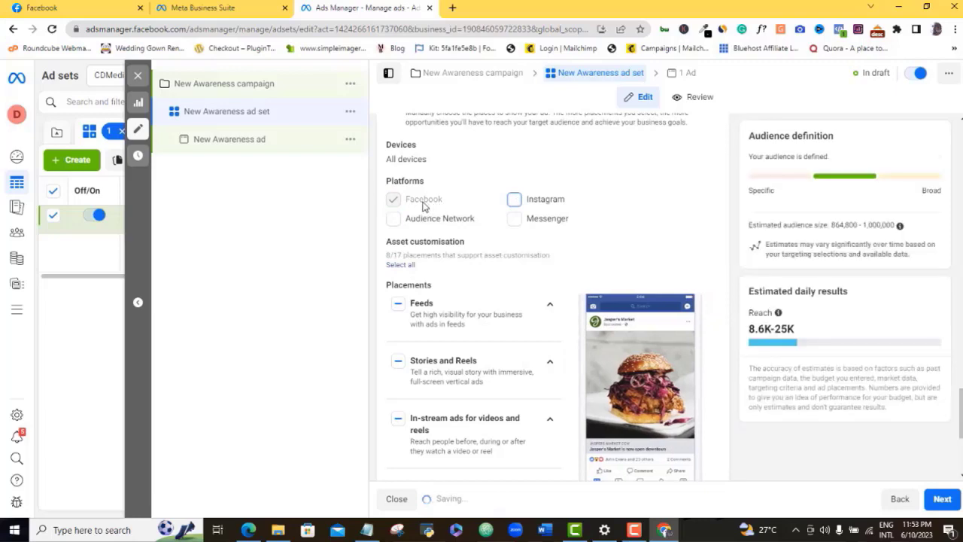
Step: Add Instagram and Messenger to the selected platforms and look through the placement categories
click(514, 200)
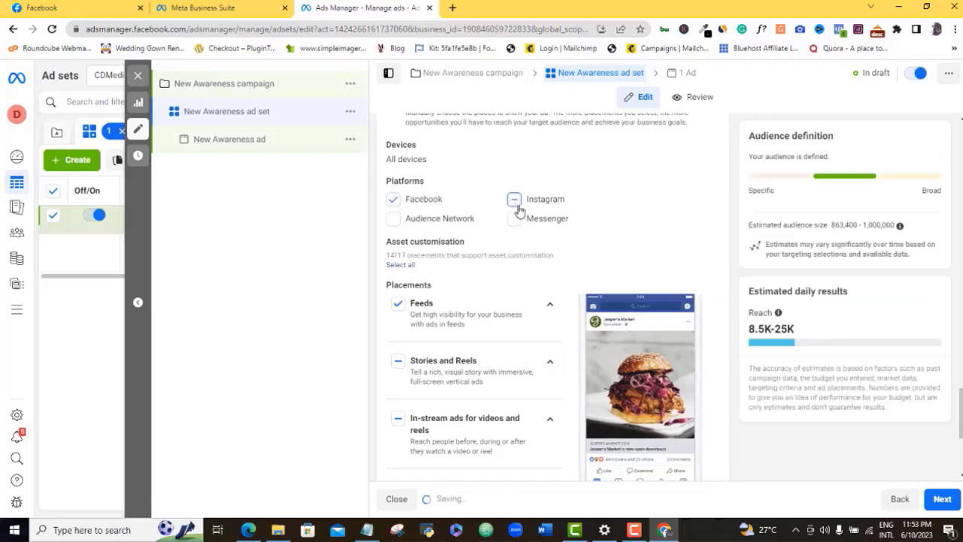
click(515, 220)
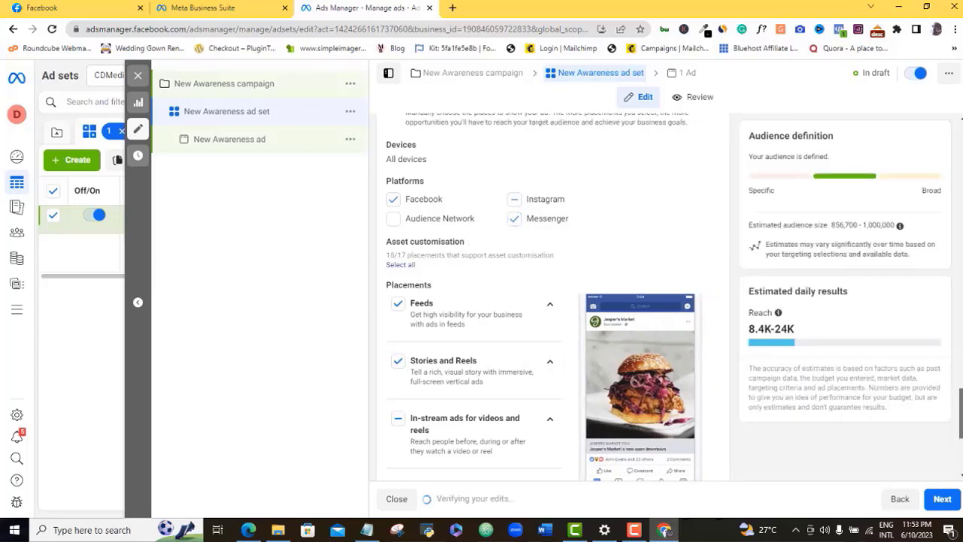
scroll(542, 301, down, 3)
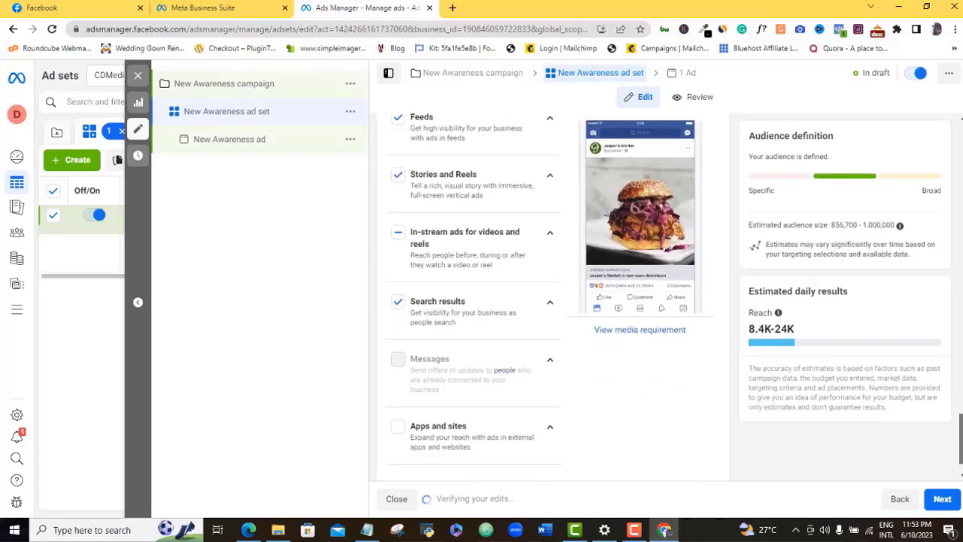
scroll(474, 301, down, 1)
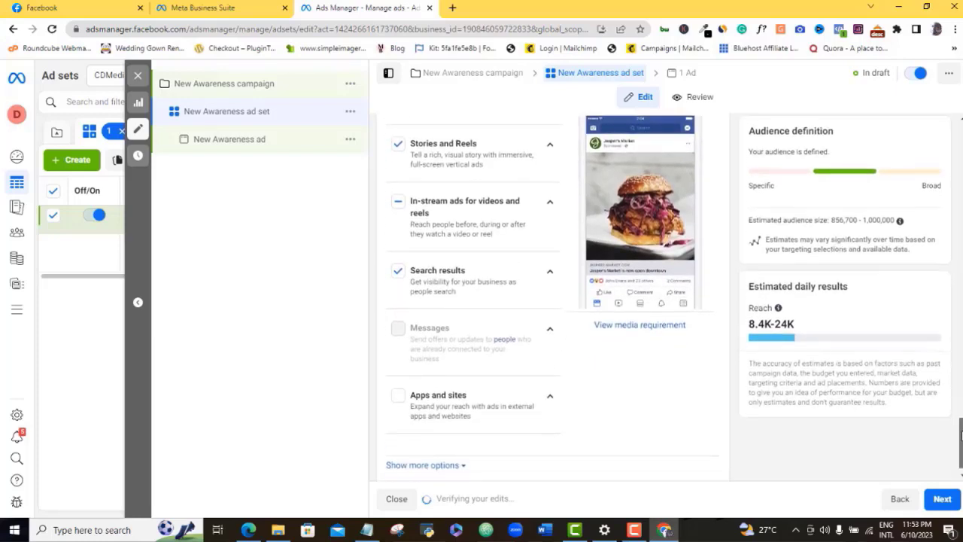
Step: Remove Search results from the ad set's placements and continue to the ad level
scroll(677, 325, up, 1)
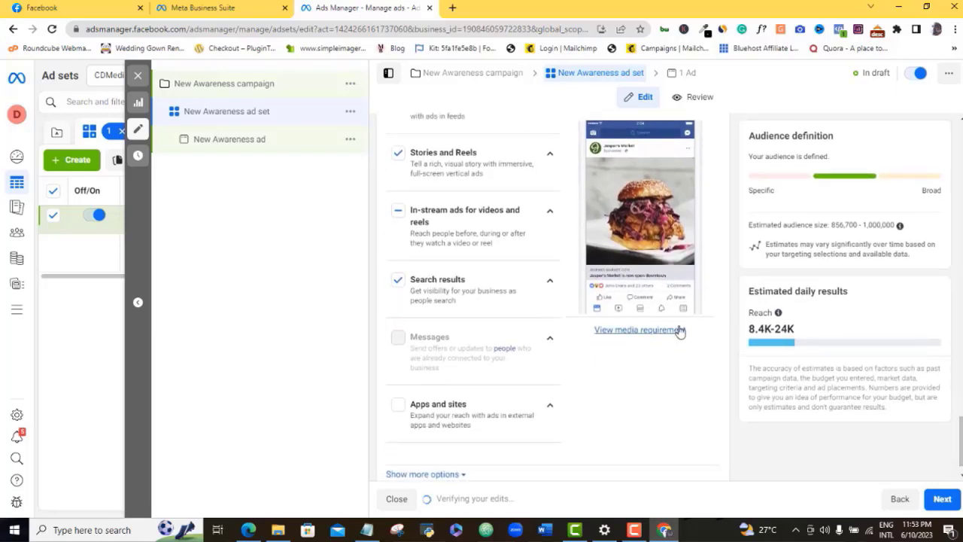
click(399, 282)
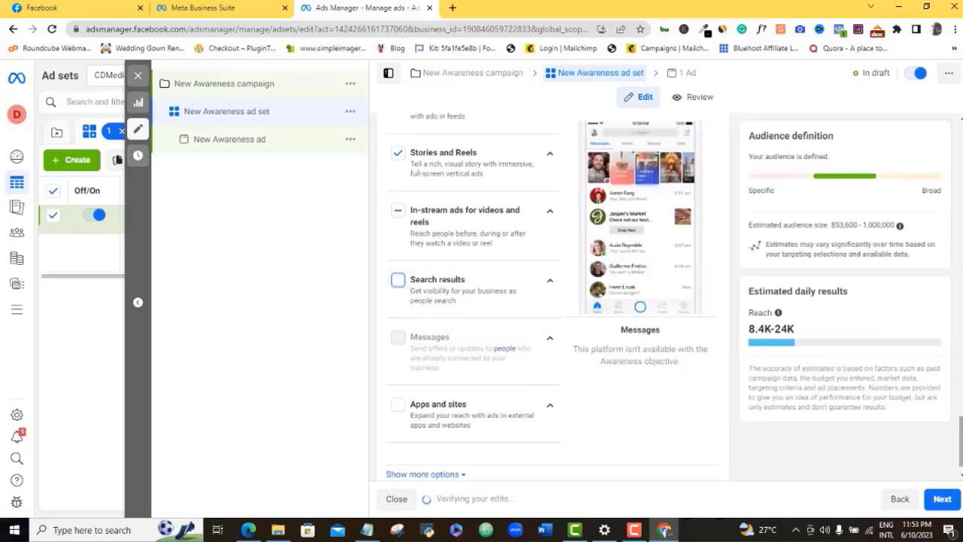
mouse_move(960, 443)
mouse_down()
mouse_move(961, 416)
mouse_move(961, 447)
mouse_up()
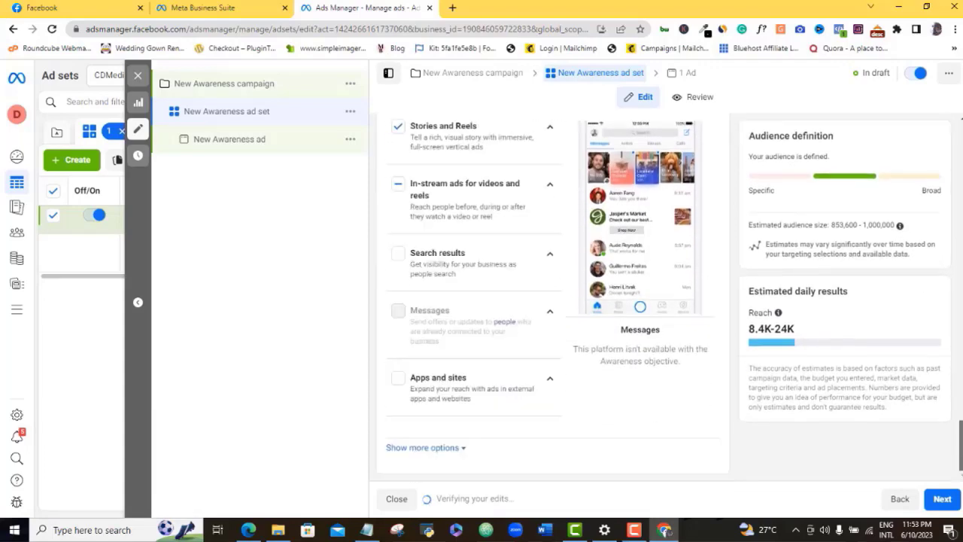
click(943, 499)
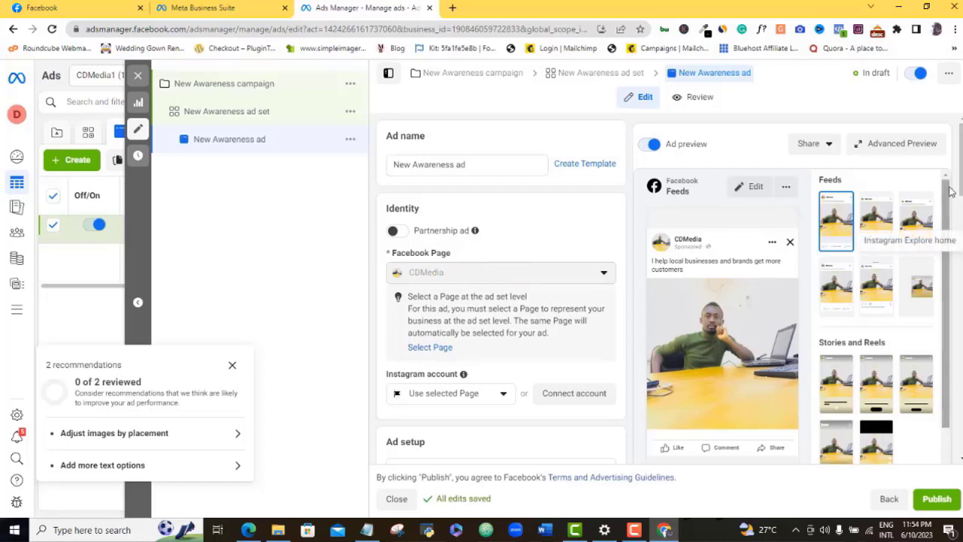
Step: Check the ad's identity settings and the accounts offered for the Instagram account
drag(961, 159, 961, 196)
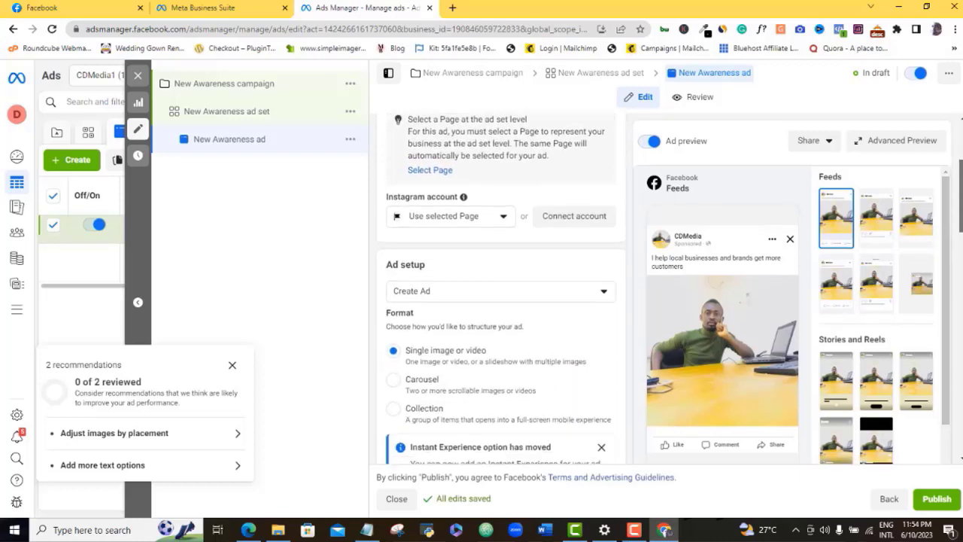
click(499, 217)
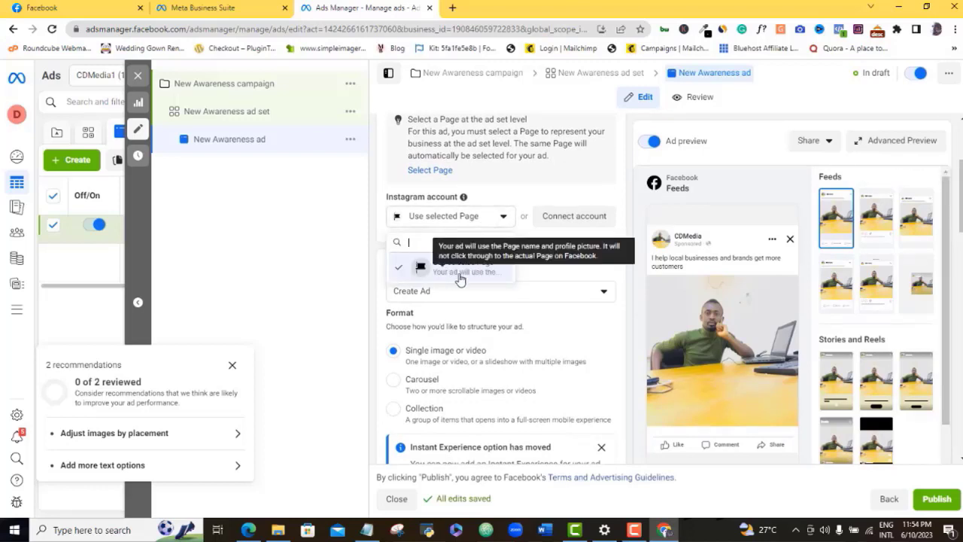
click(347, 278)
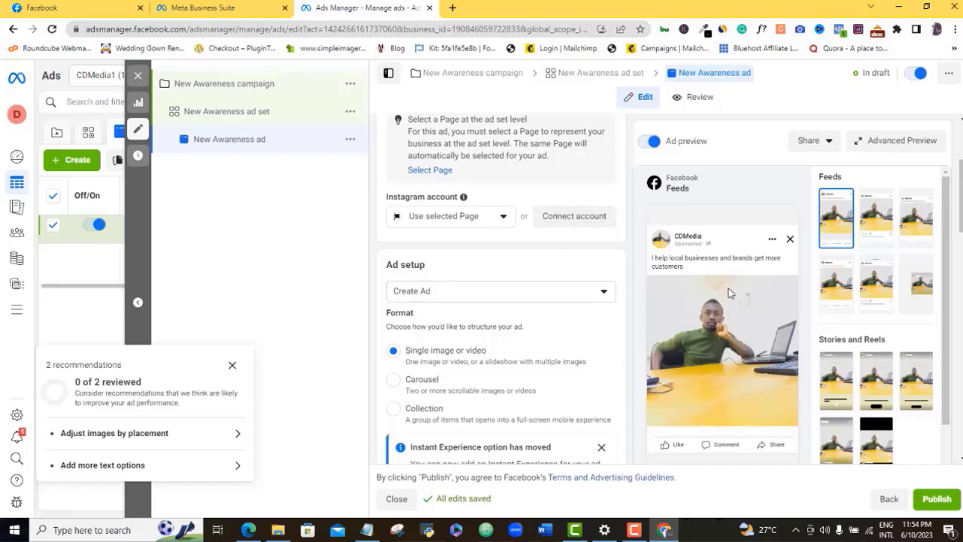
Step: Try the Carousel format in the ad setup and return to Single image or video
scroll(955, 195, down, 1)
scroll(956, 196, down, 2)
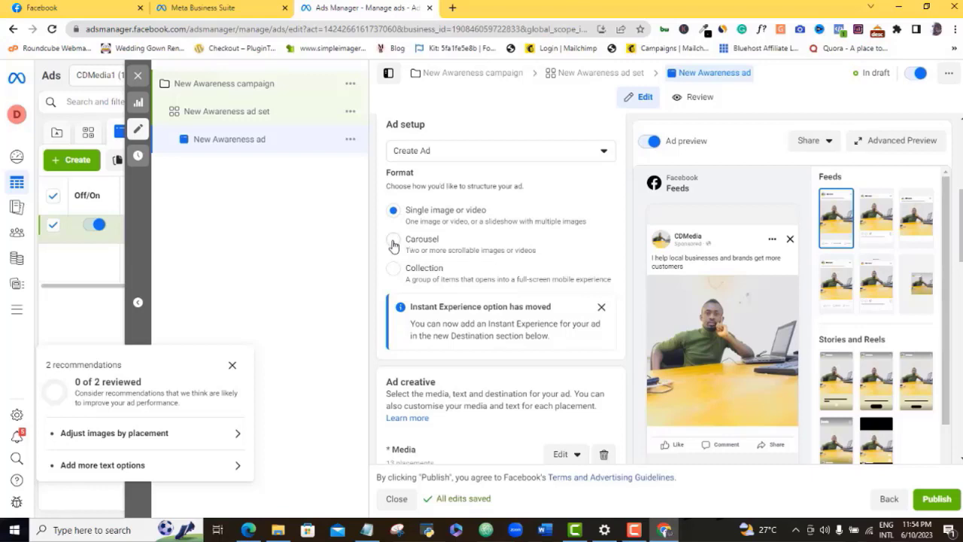
click(392, 239)
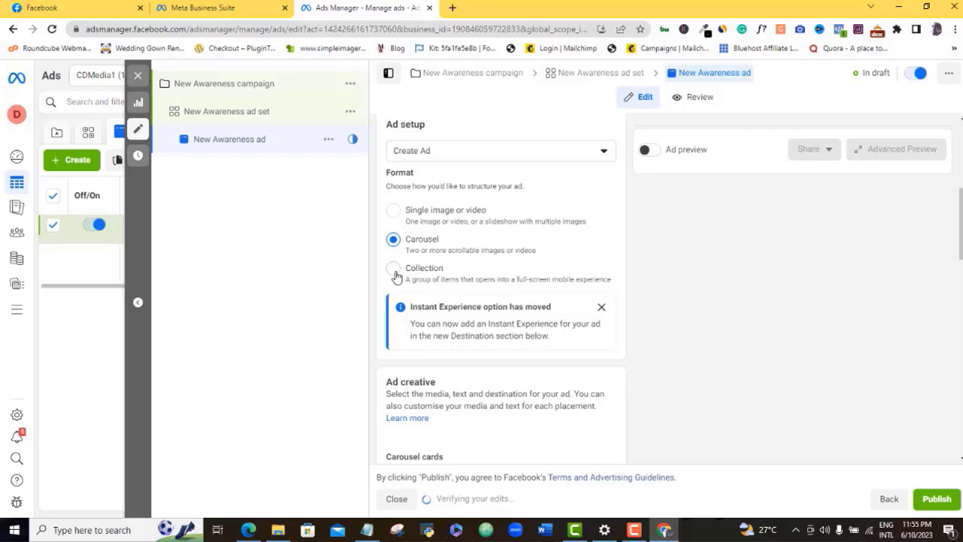
click(394, 210)
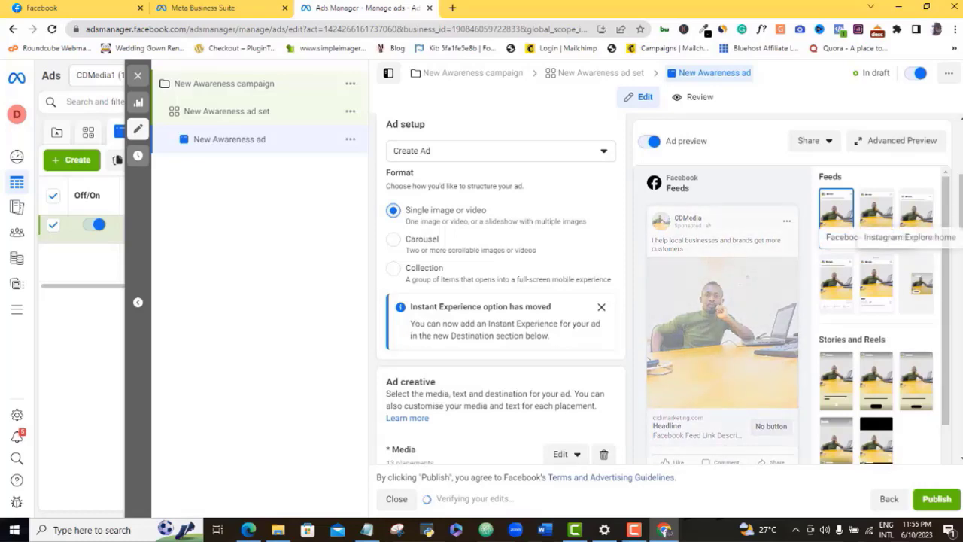
Step: Review the ad creative section, including the media placements, music, primary text, headline and description
scroll(500, 300, down, 3)
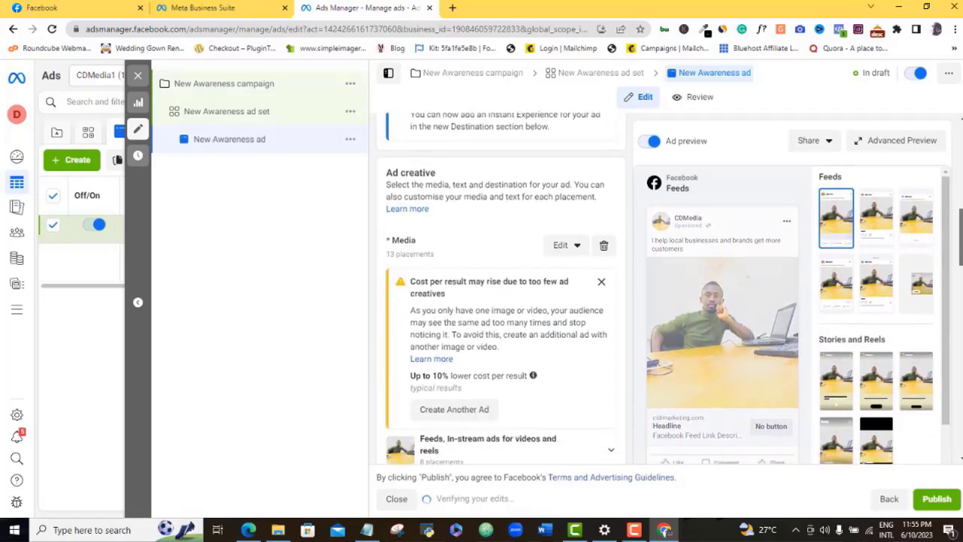
scroll(500, 301, down, 1)
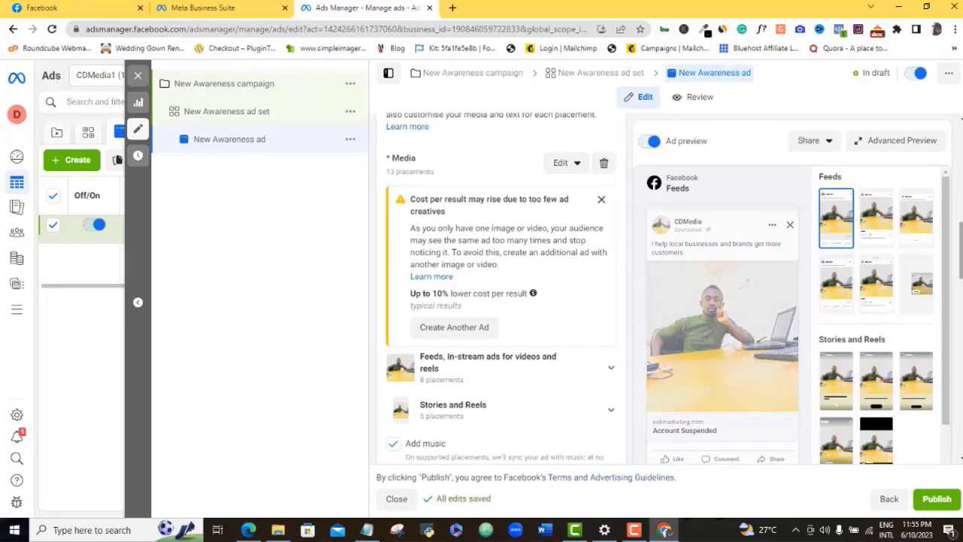
scroll(501, 288, down, 3)
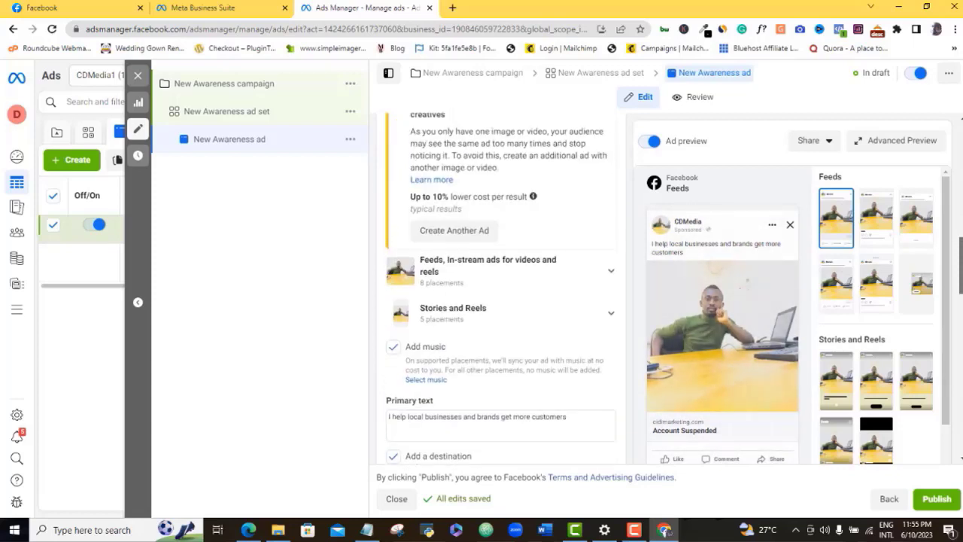
scroll(501, 288, up, 1)
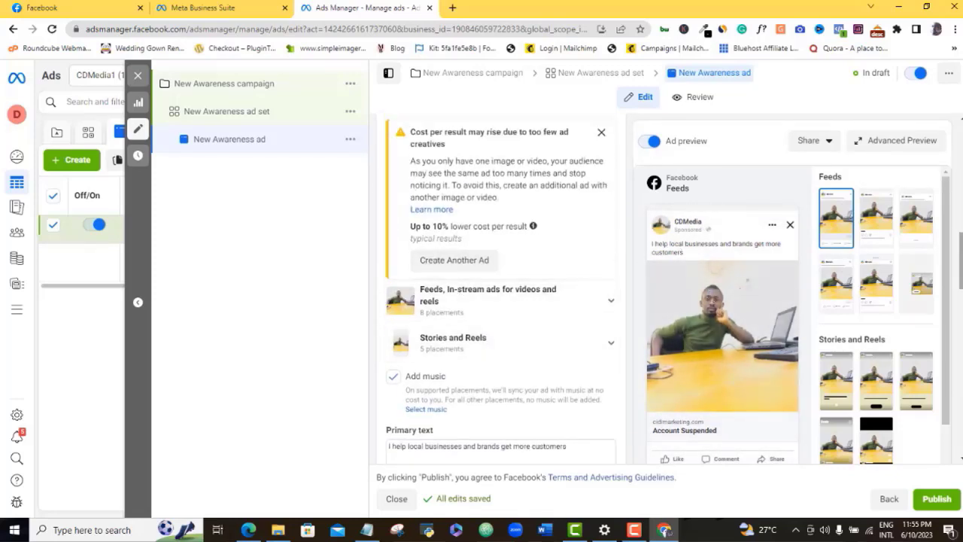
scroll(501, 288, down, 3)
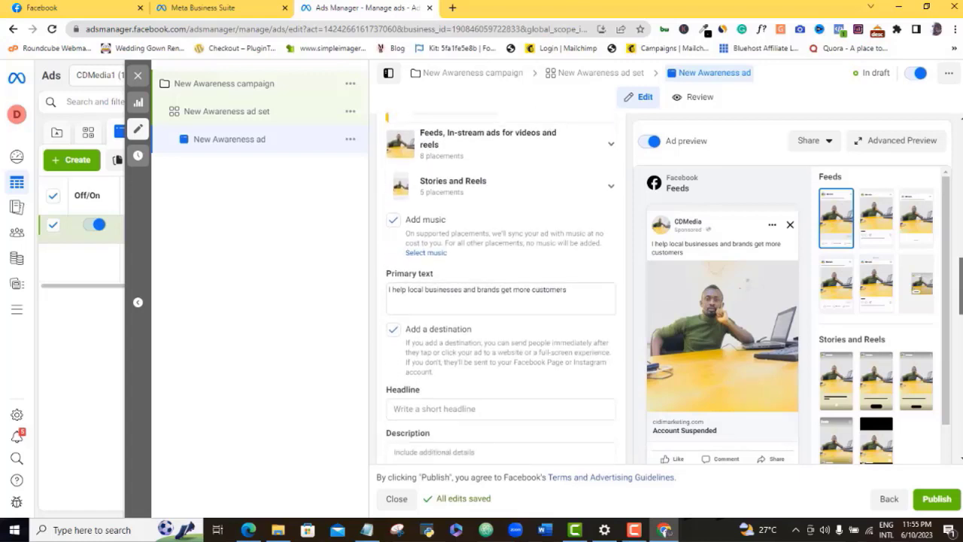
scroll(539, 194, down, 2)
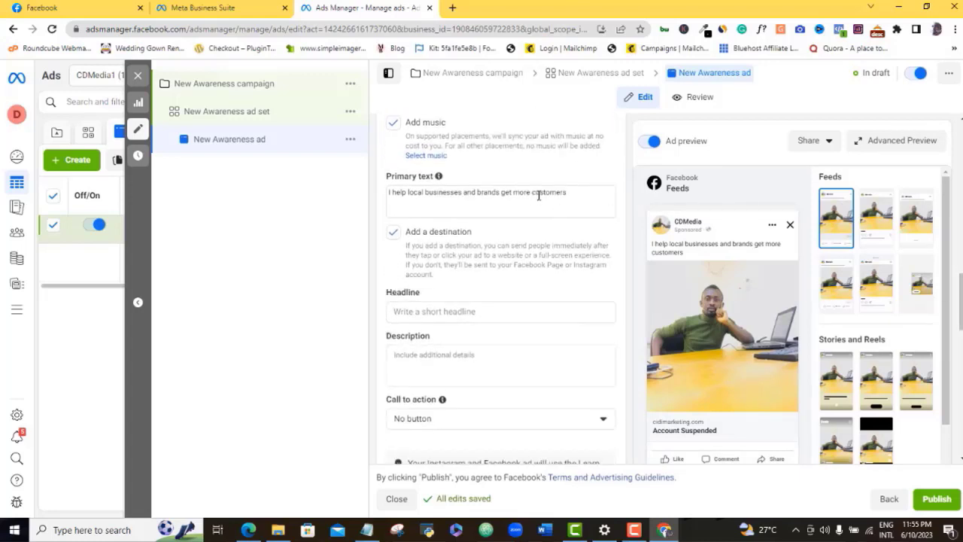
Step: Look at the primary text suggestions and the call-to-action choices without changing either
click(572, 194)
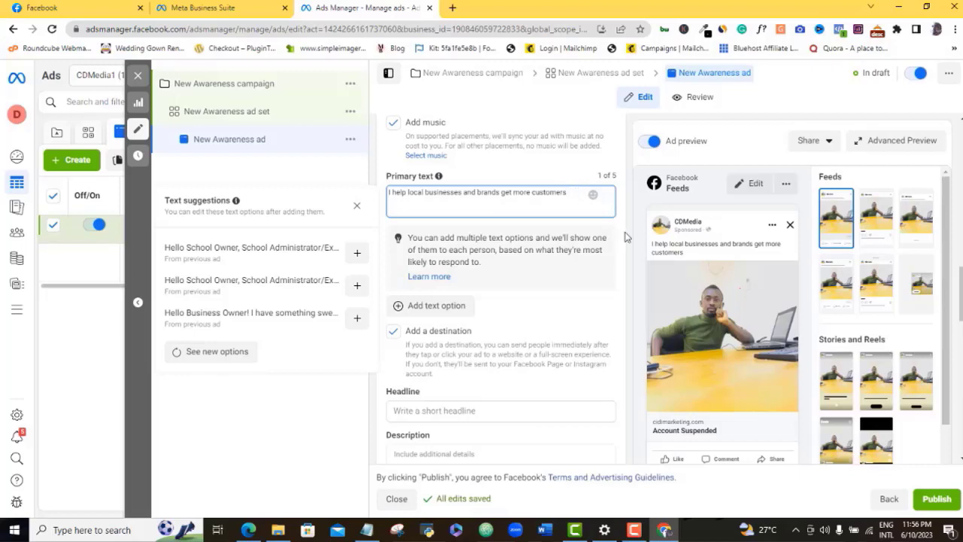
drag(960, 289, 961, 311)
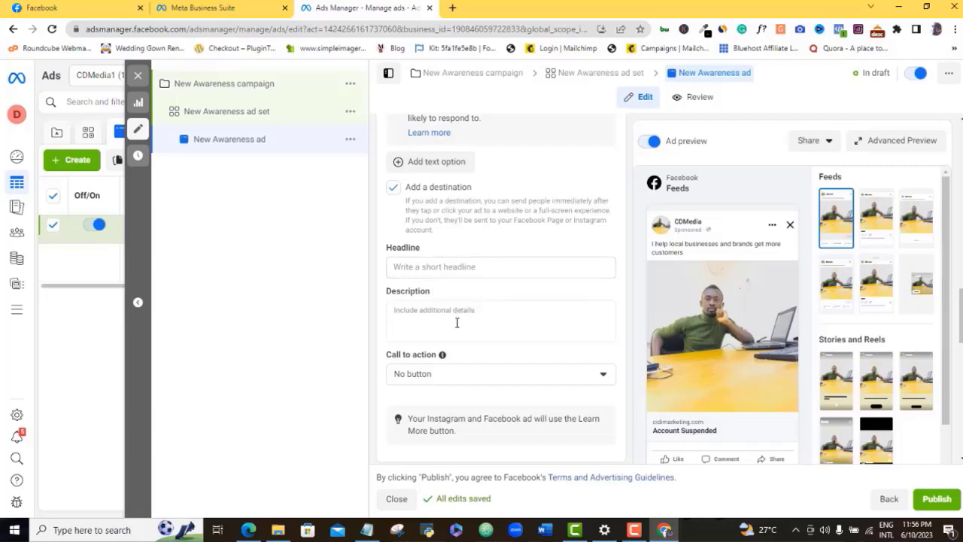
click(566, 374)
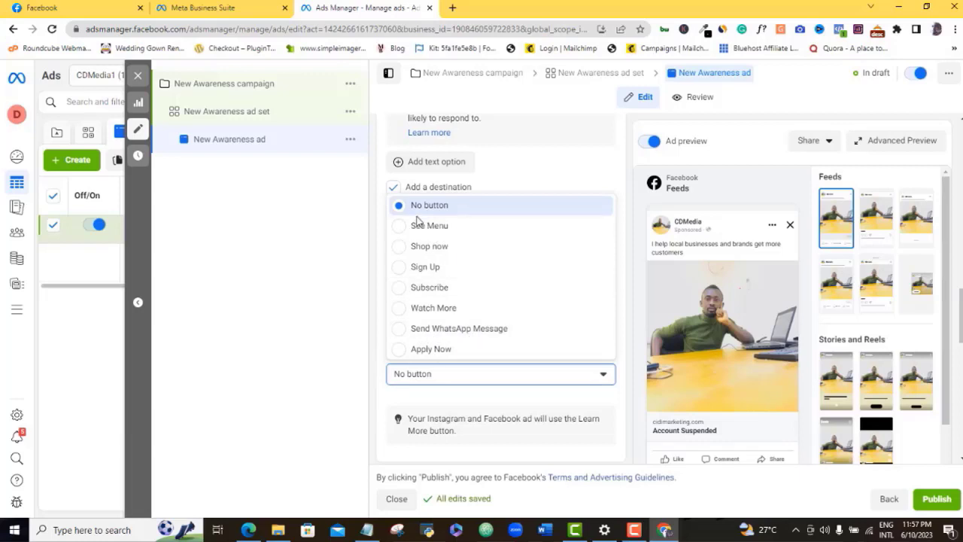
click(320, 319)
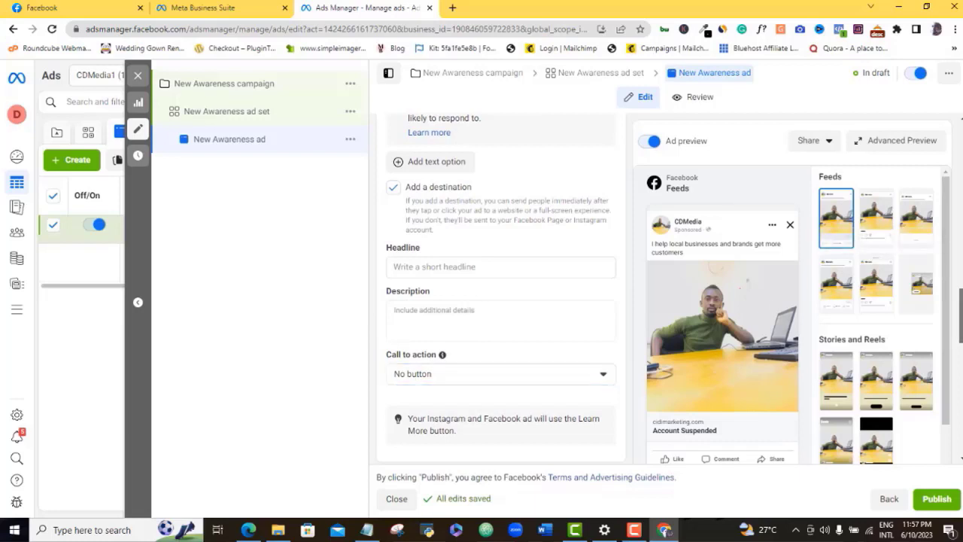
Step: Examine the ad's website destination, language, tracking and URL parameter settings
scroll(501, 301, down, 3)
scroll(500, 301, down, 3)
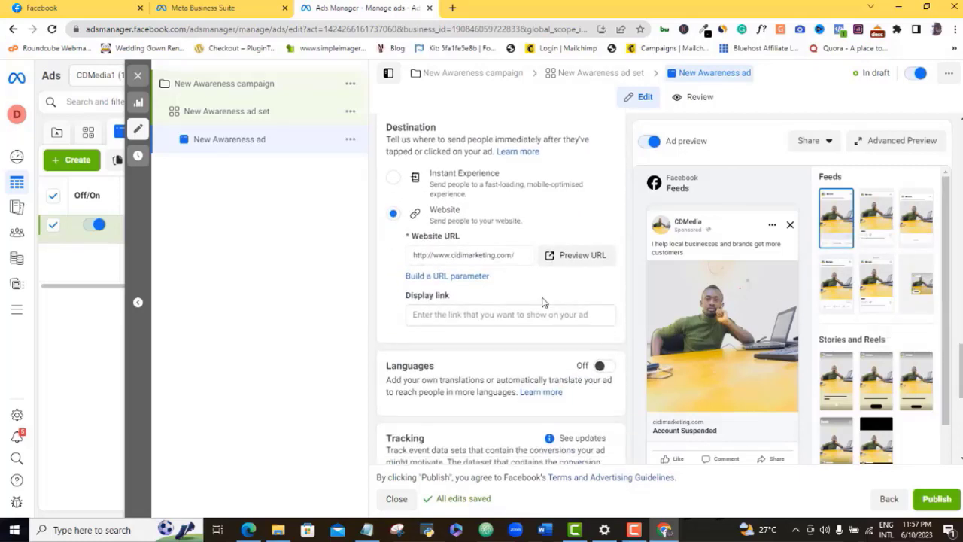
click(481, 258)
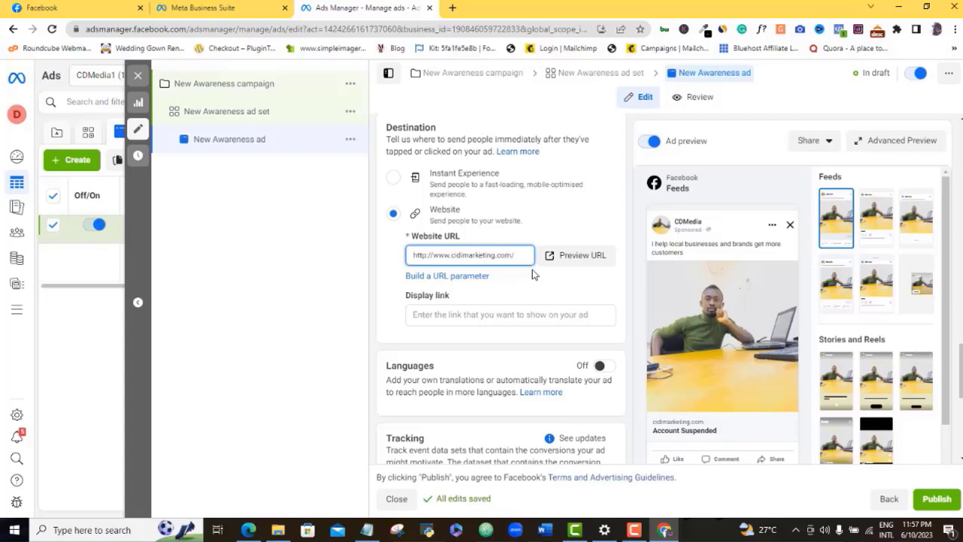
scroll(500, 301, down, 3)
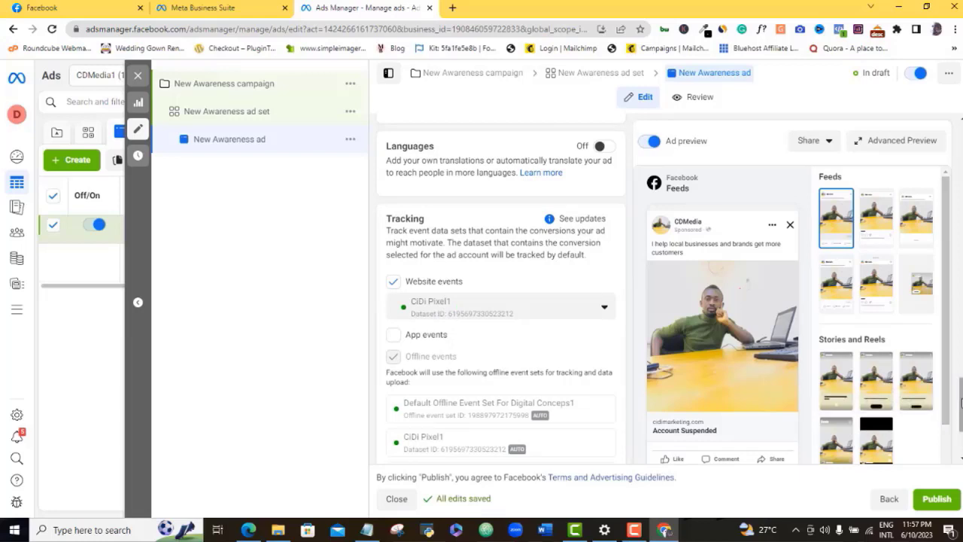
drag(961, 404, 961, 426)
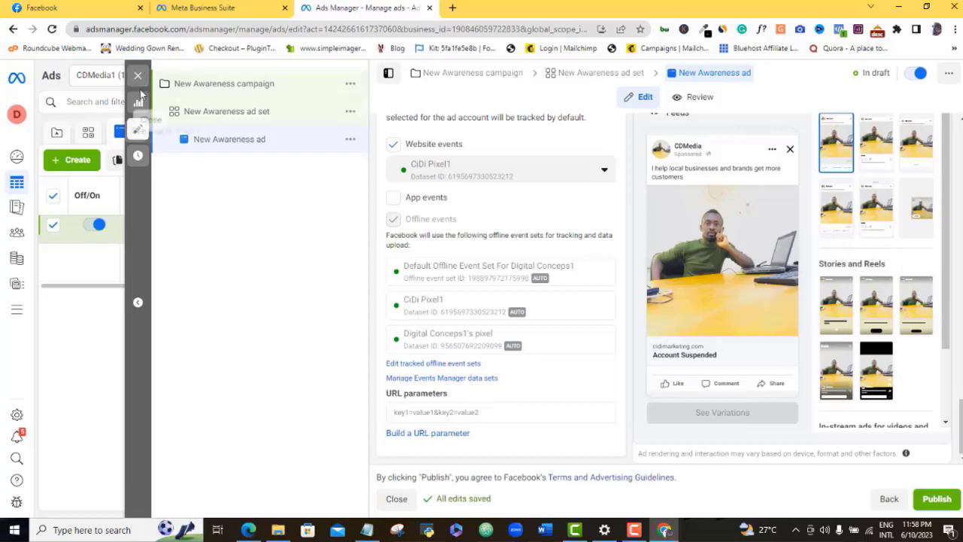
Step: Close the ad editor without publishing, keeping the awareness ad as a draft
click(138, 130)
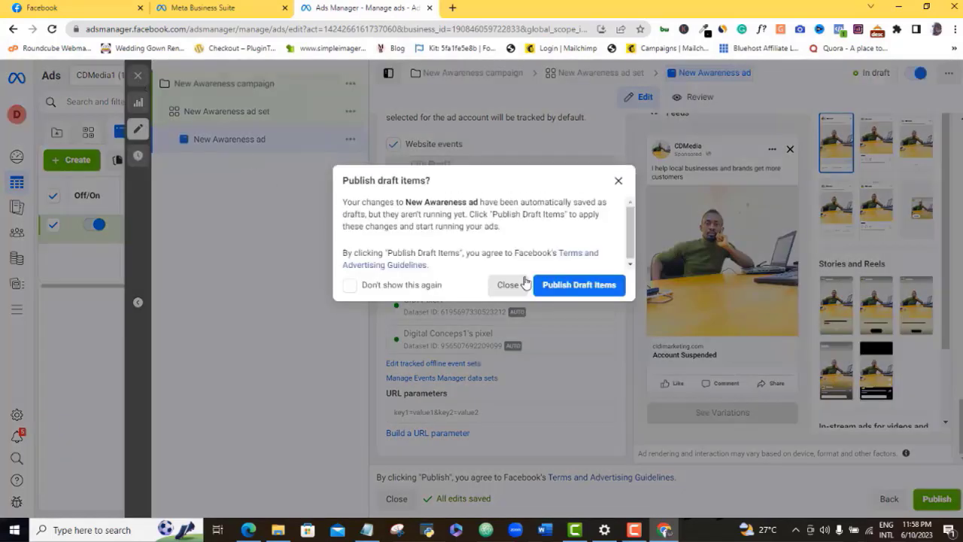
click(509, 284)
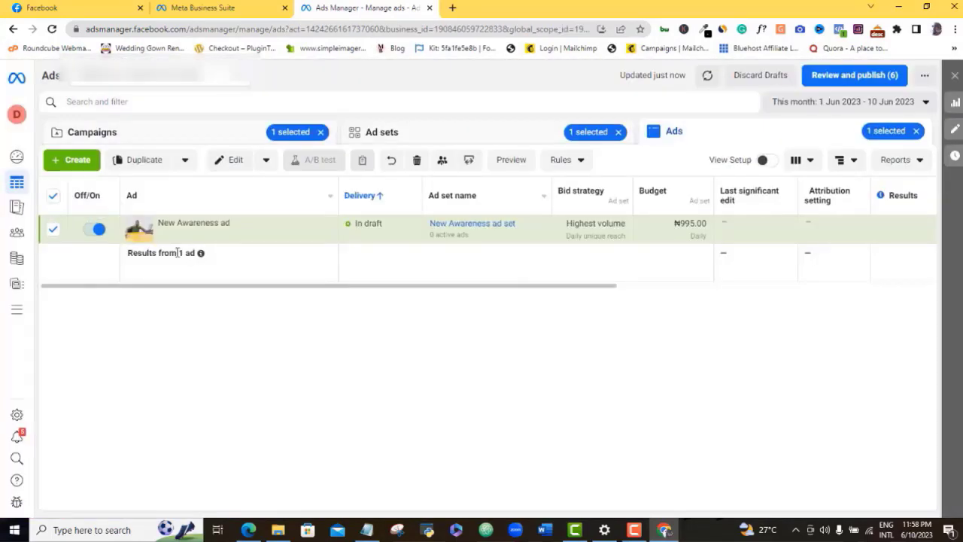